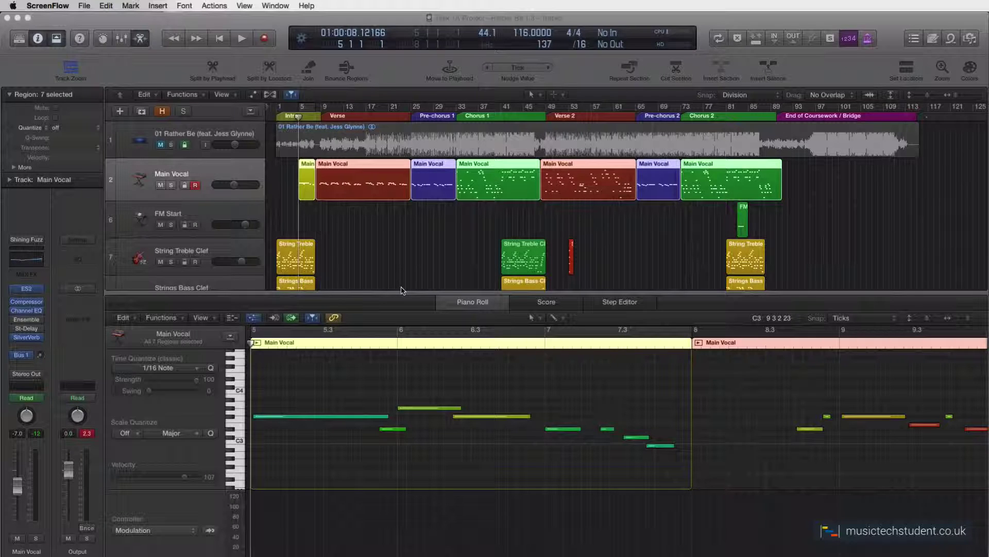
- Locate bar 15 in the Main Vocal verse and examine the short note at the start of that bar
click(350, 166)
click(323, 118)
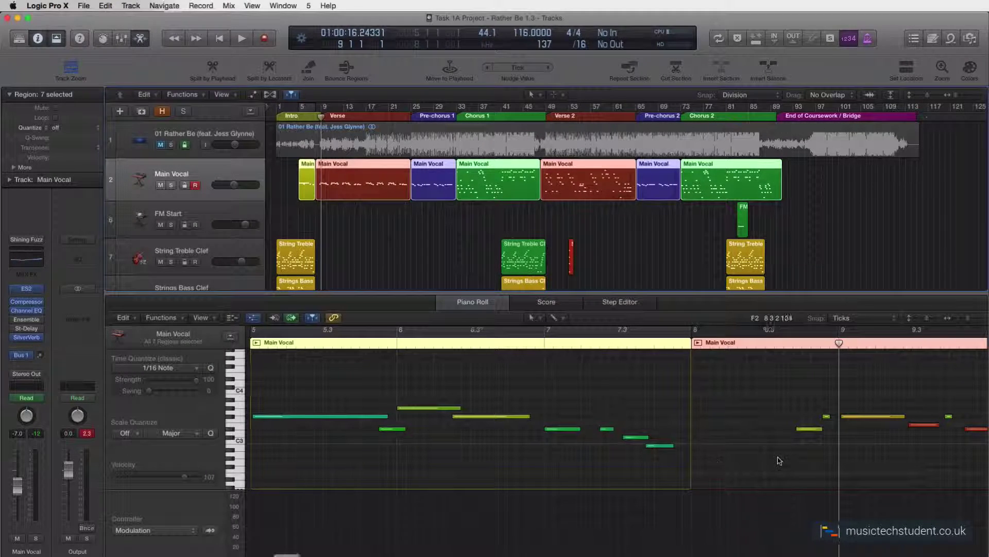
scroll(780, 461, right, 10)
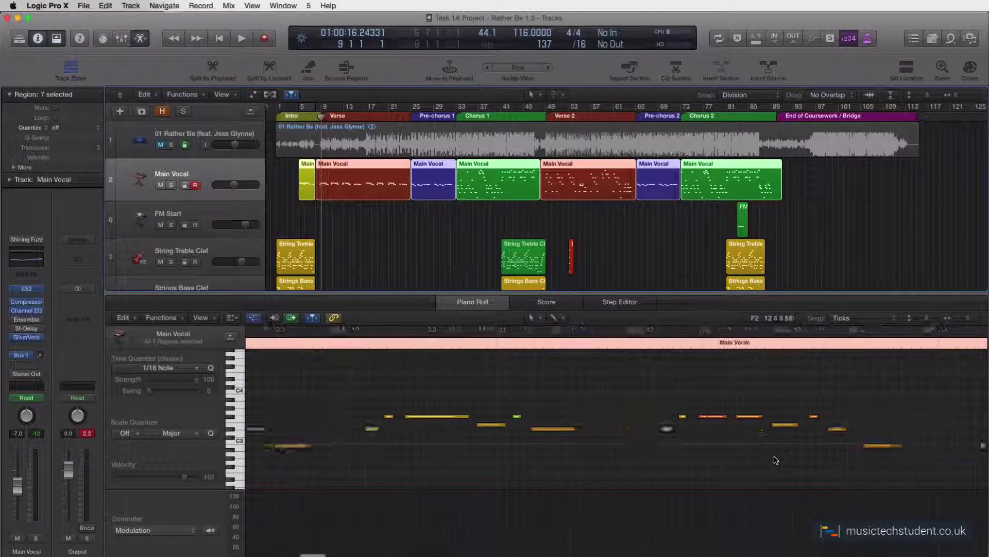
scroll(776, 461, right, 3)
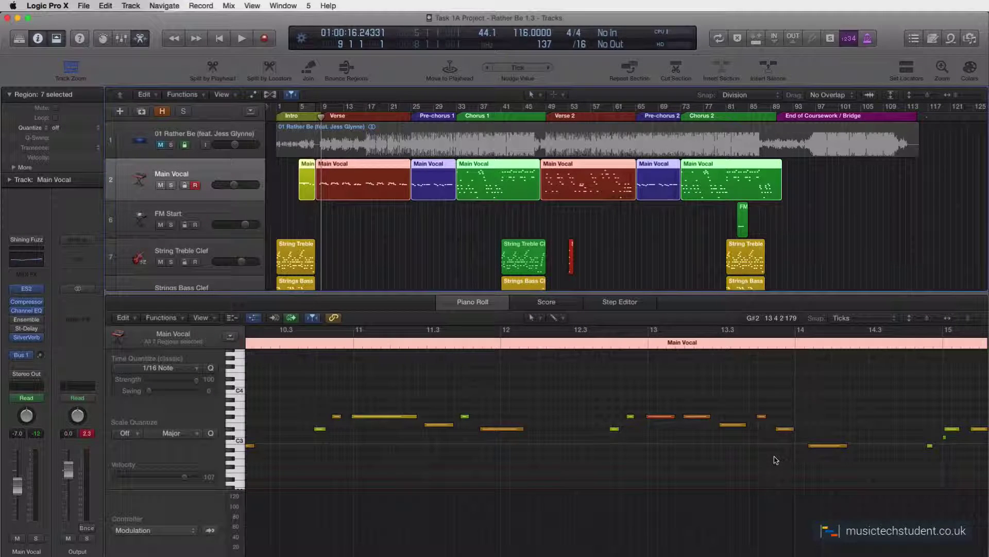
scroll(801, 436, right, 3)
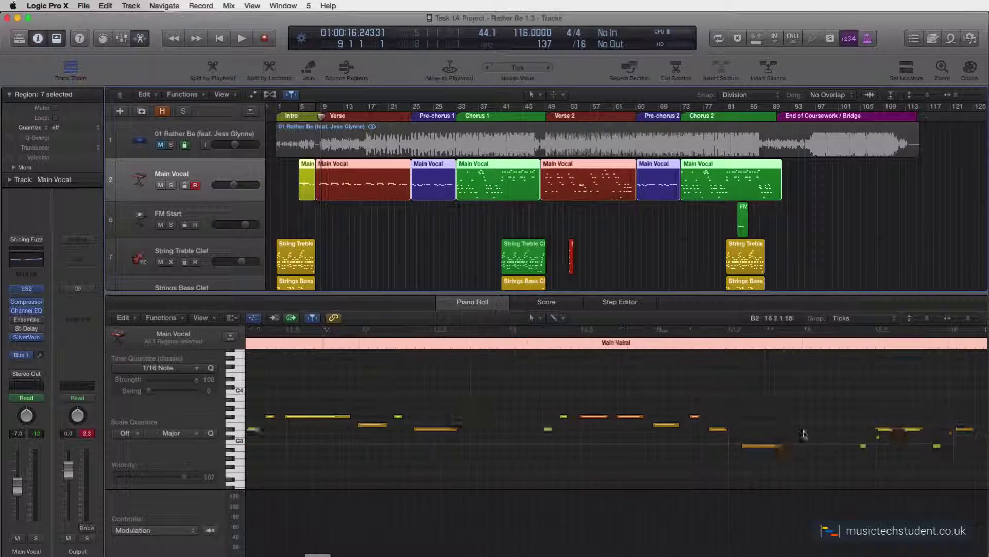
scroll(804, 434, right, 5)
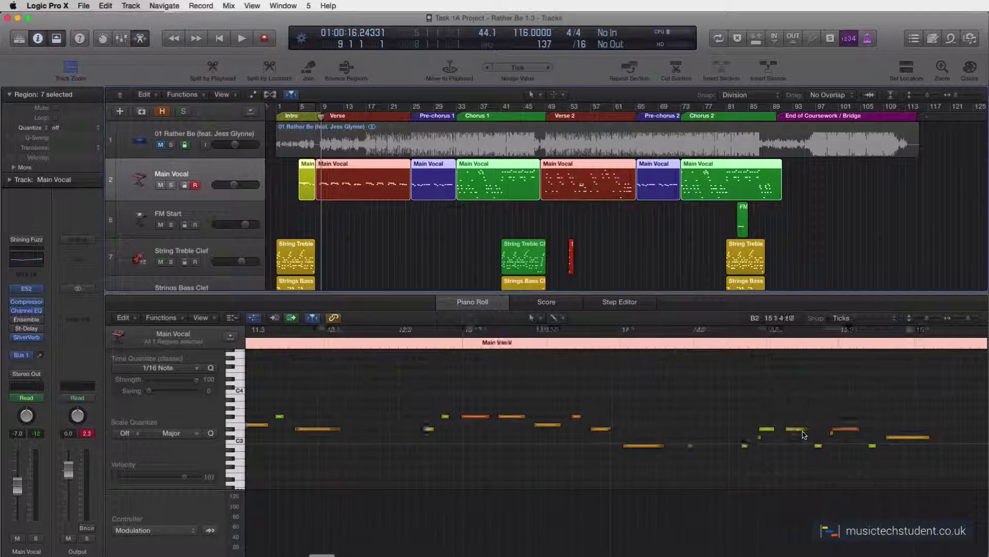
click(680, 342)
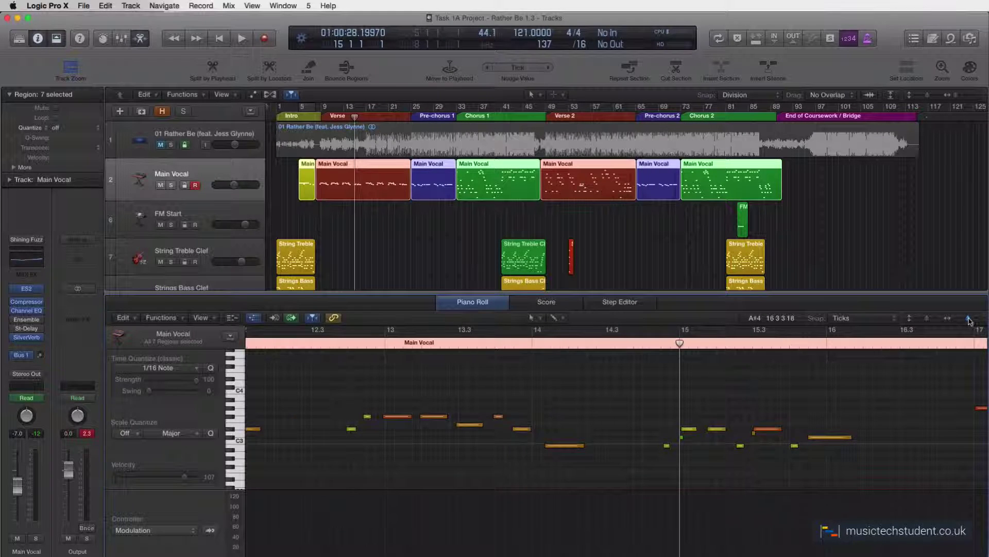
drag(970, 321, 977, 321)
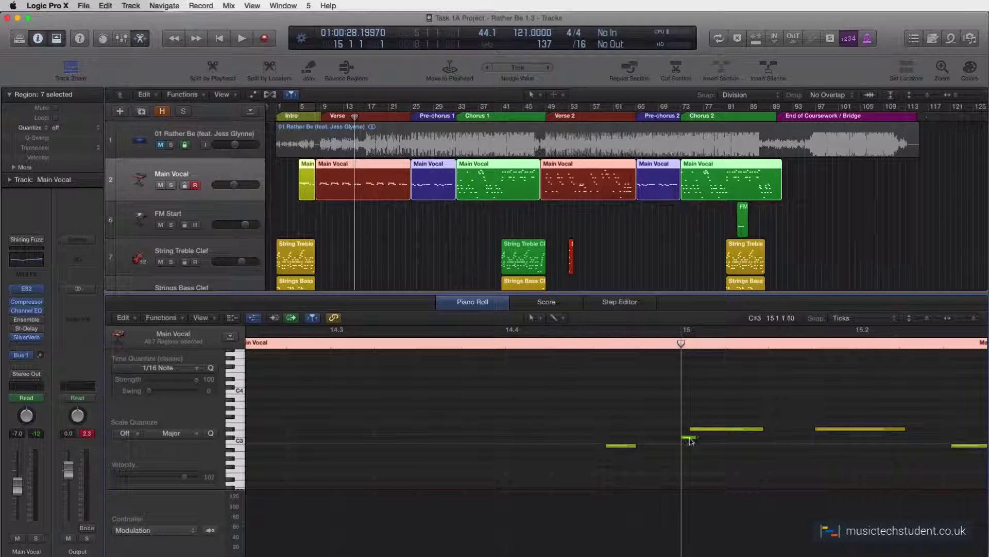
mouse_move(691, 441)
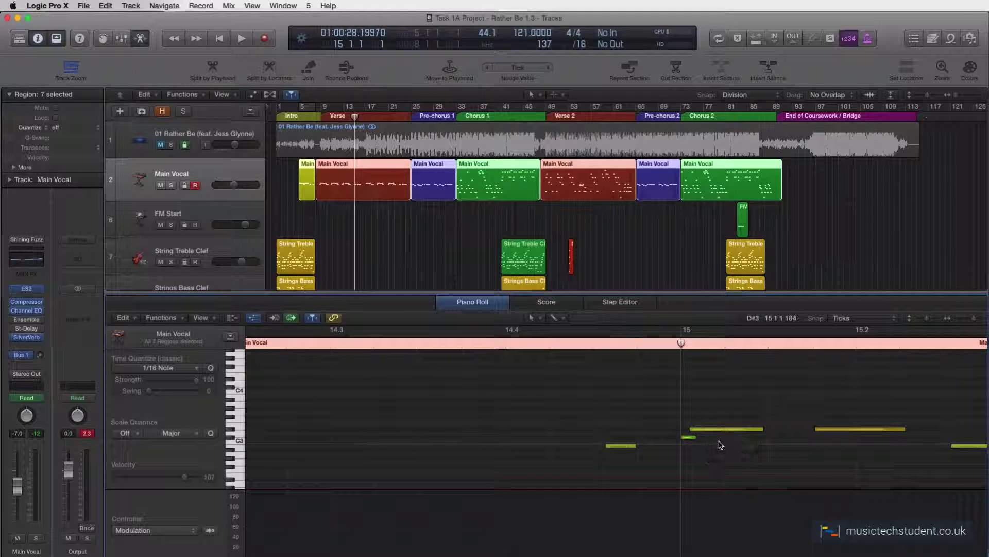
- Look through the Main Vocal notes from the verse across the pre-chorus into chorus 1
drag(974, 323, 968, 322)
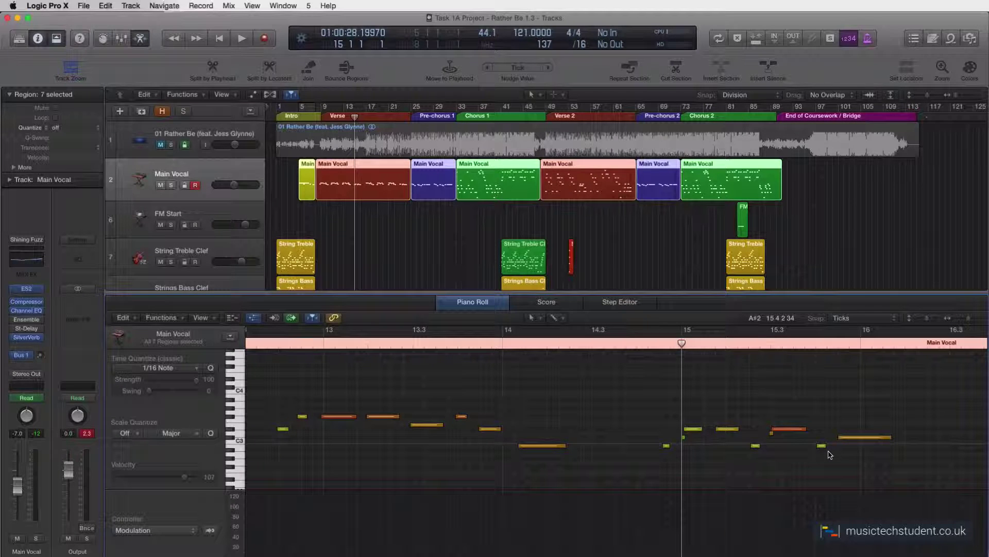
scroll(829, 454, right, 10)
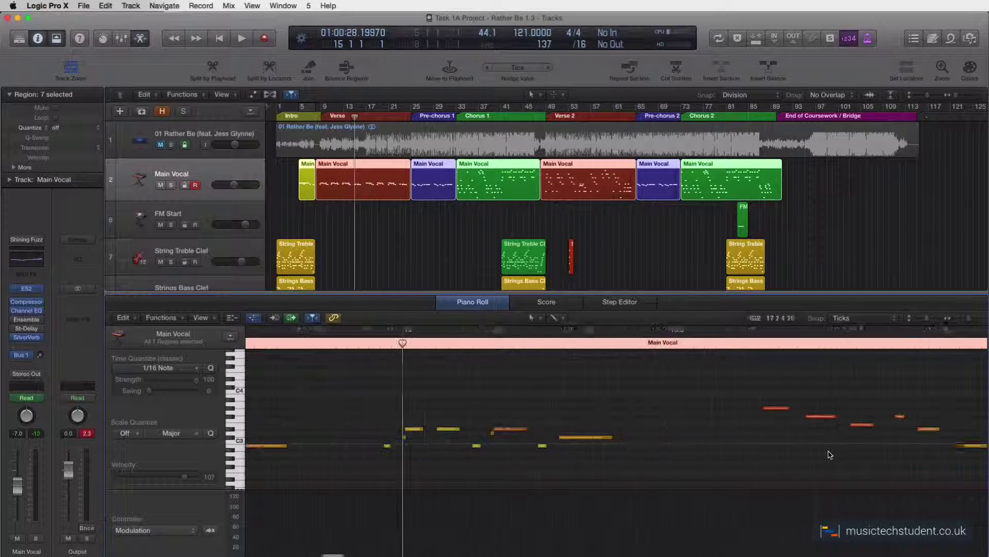
scroll(830, 454, right, 15)
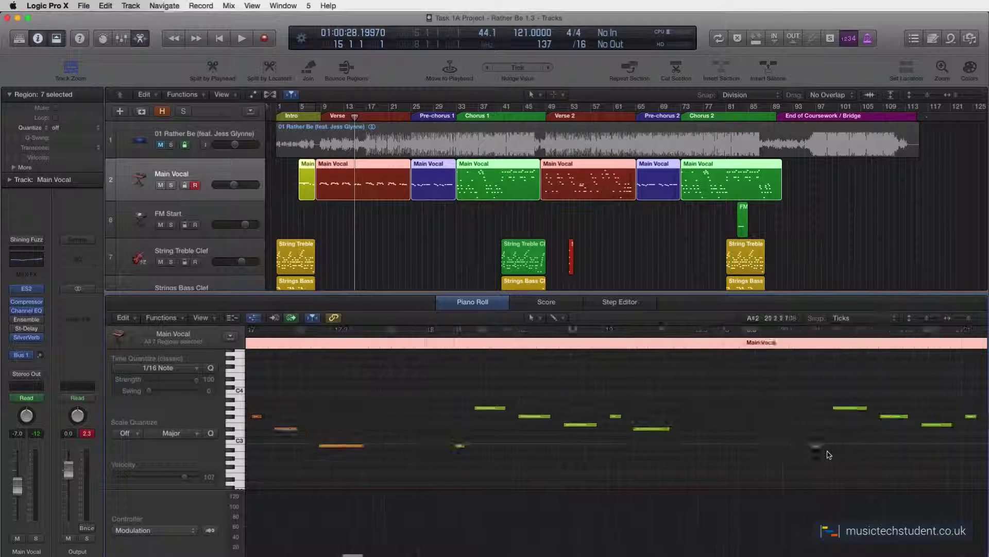
scroll(830, 455, right, 15)
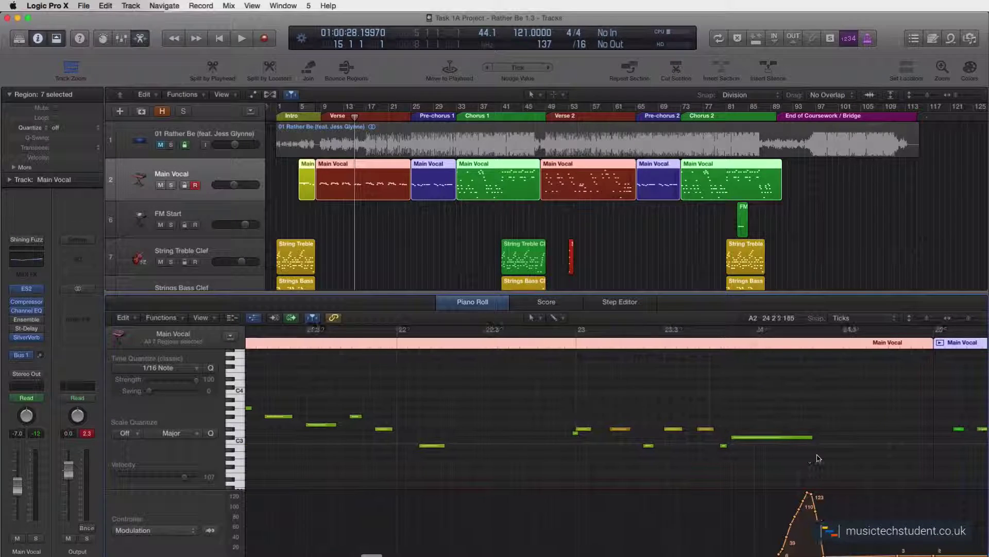
scroll(816, 458, right, 15)
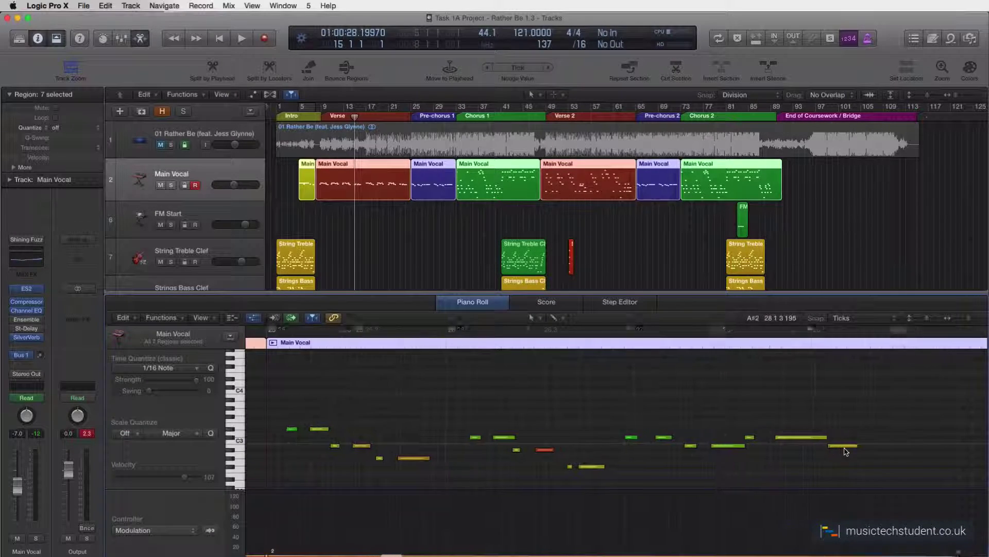
scroll(846, 451, right, 2)
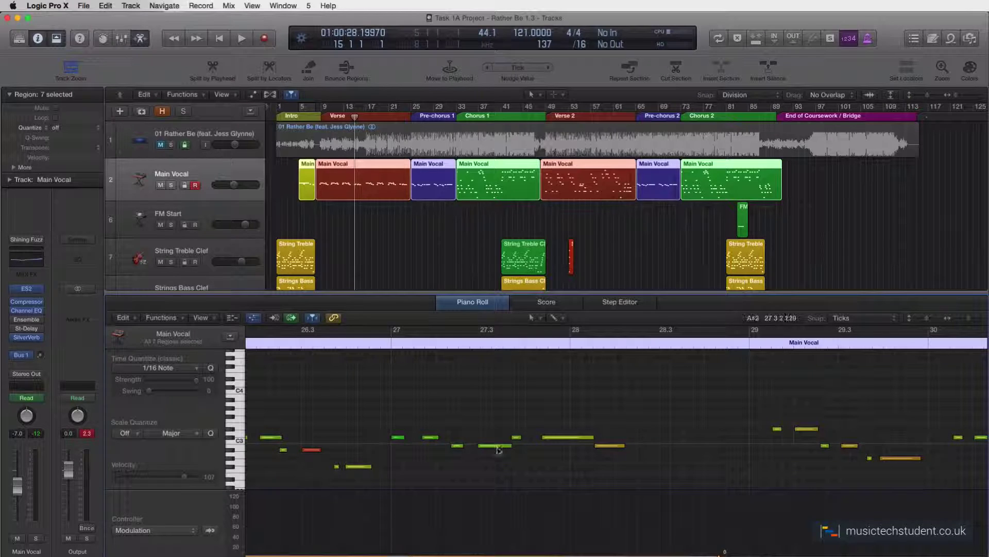
scroll(812, 439, right, 15)
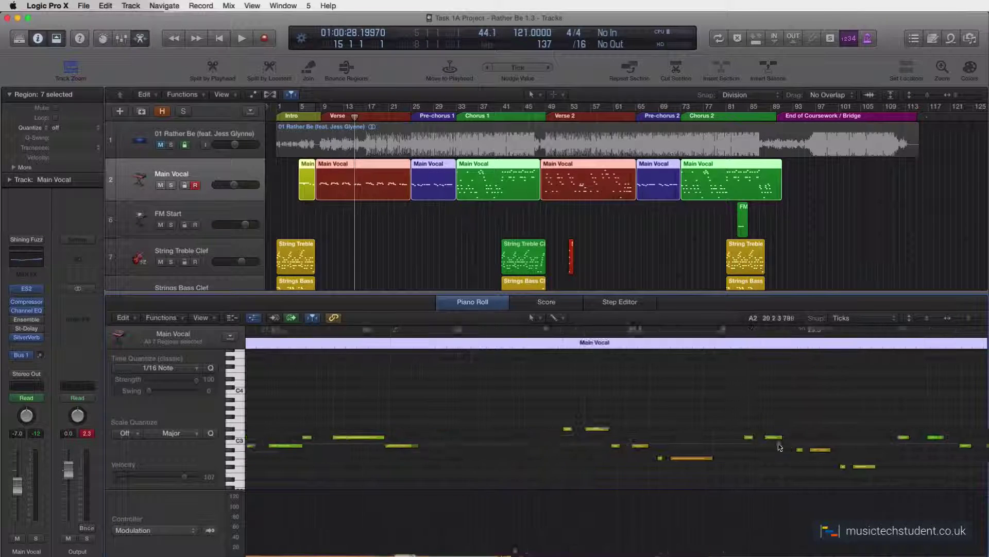
scroll(814, 439, right, 15)
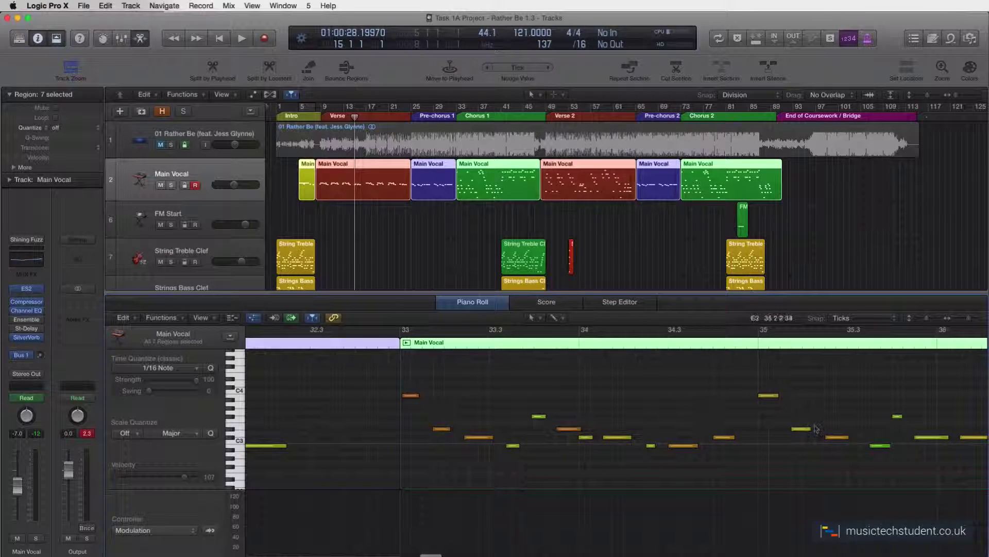
scroll(815, 428, right, 10)
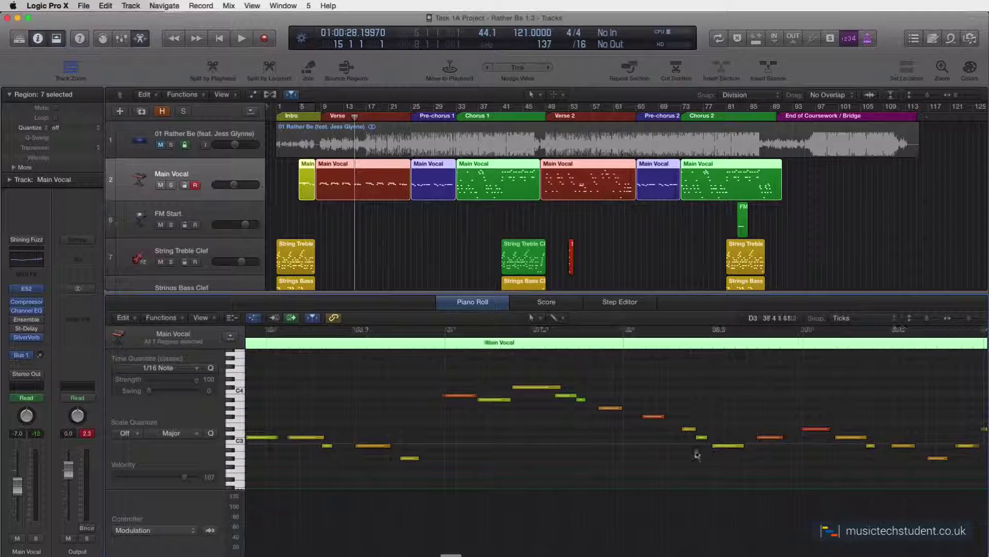
- Place the playhead at the overlapping notes late in bar 37 of chorus 1 and examine them closely
click(576, 343)
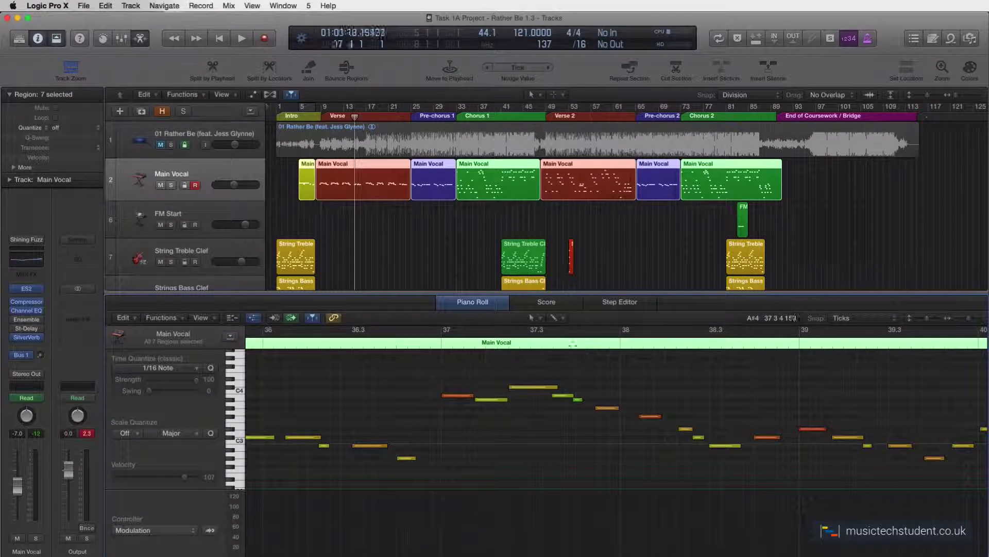
drag(576, 344, 568, 343)
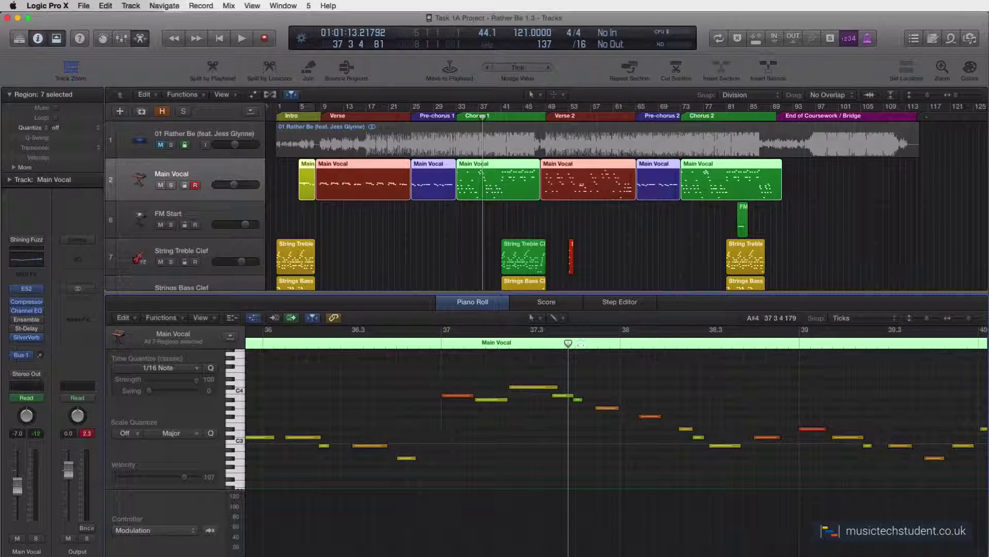
drag(970, 320, 978, 320)
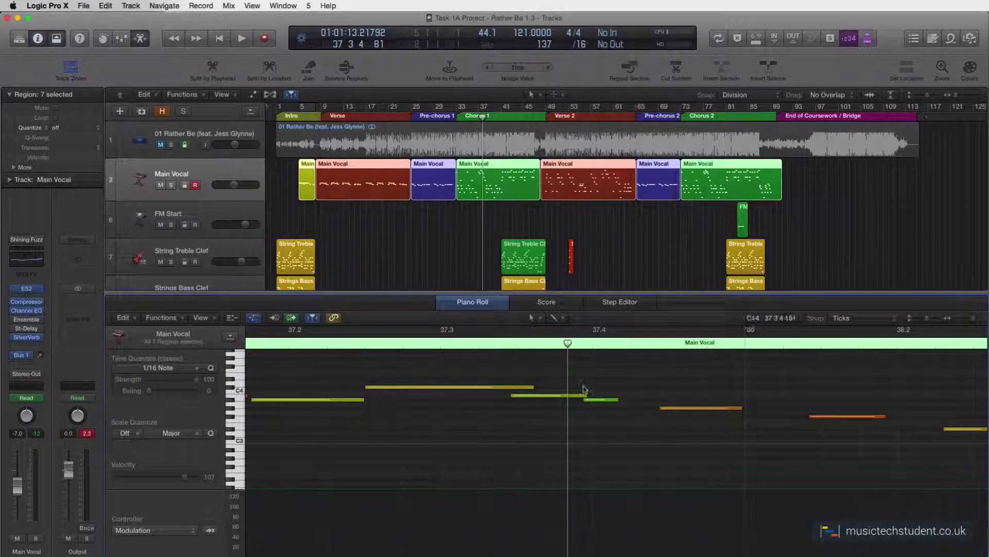
- Open the ES2 synth on the Main Vocal track, adjust its Glide control and close the plug-in
click(27, 290)
drag(738, 84, 527, 60)
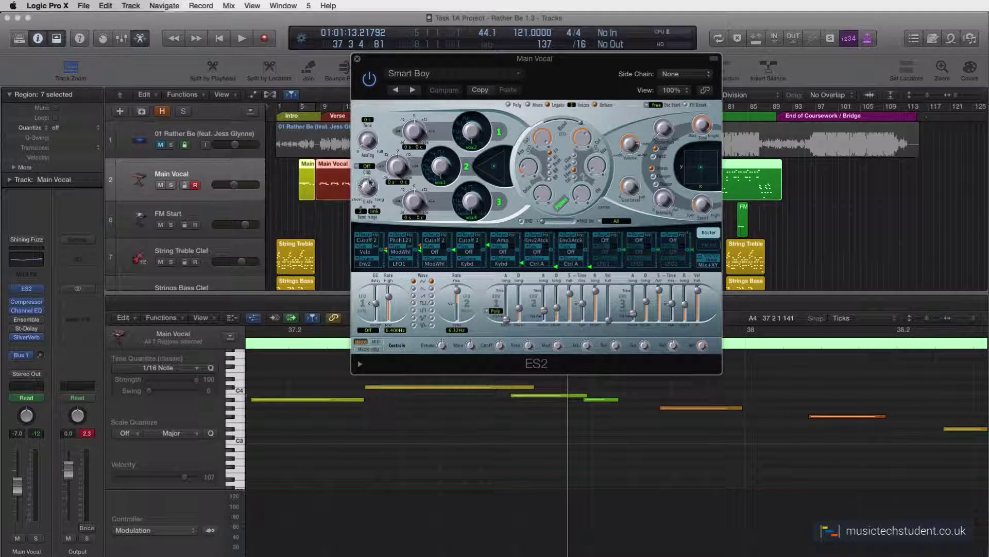
drag(362, 195, 360, 194)
drag(361, 195, 369, 189)
click(358, 61)
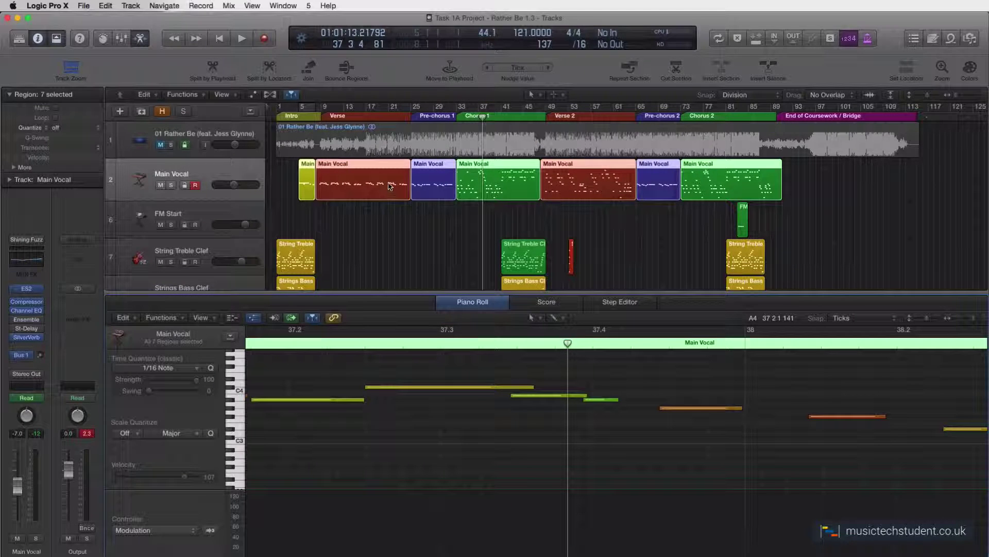
- Move the playhead to bar 10 in the verse and show Pitch Bend as the Piano Roll's controller data
click(328, 117)
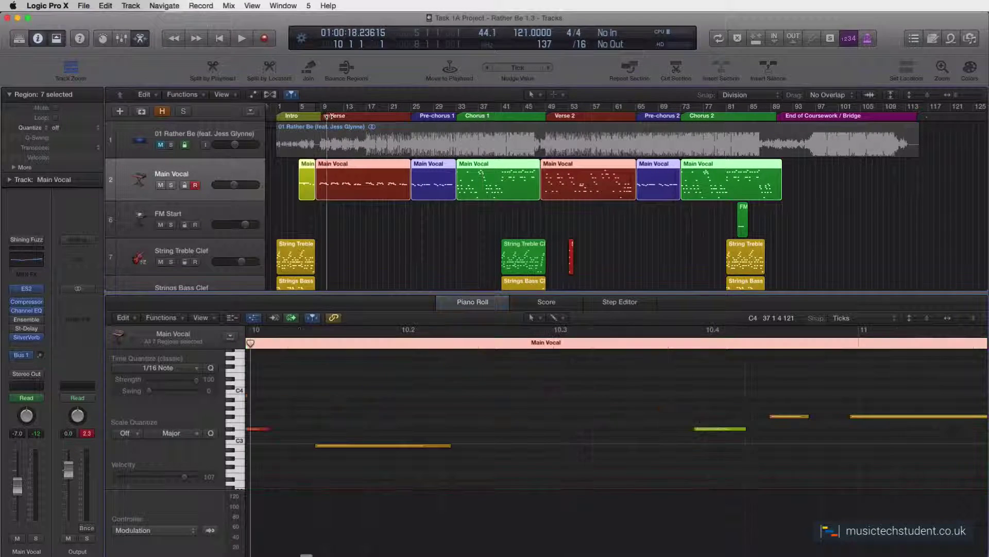
click(189, 531)
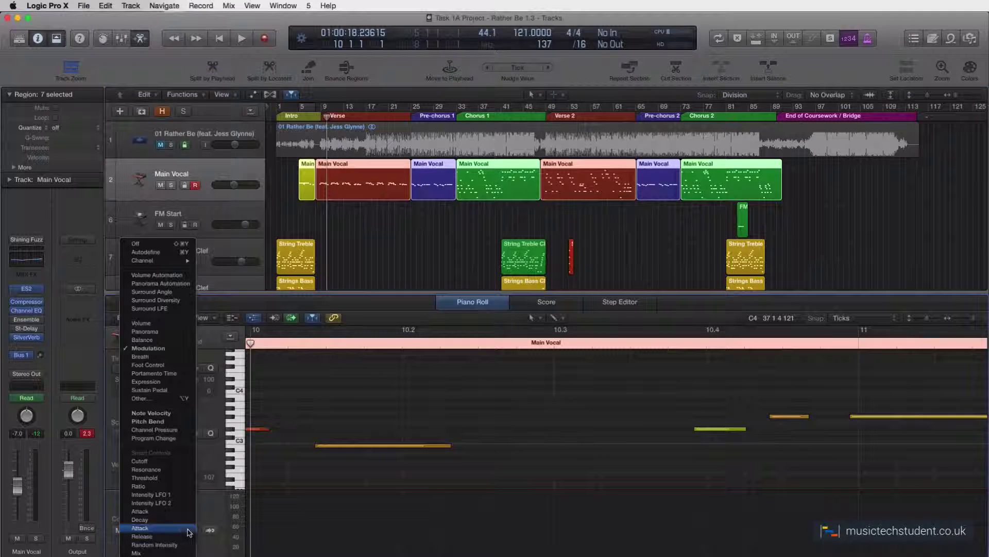
click(146, 422)
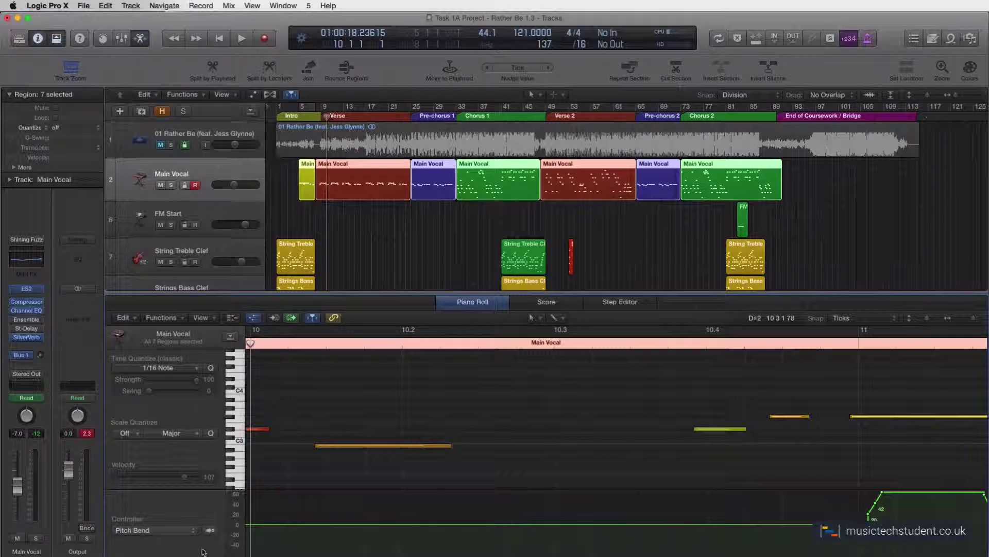
click(213, 322)
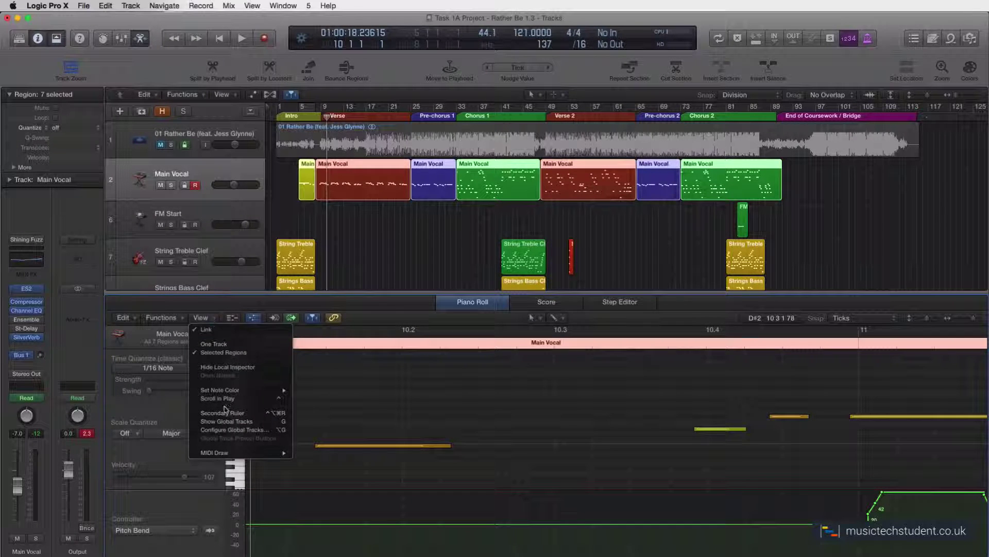
mouse_move(223, 454)
click(170, 514)
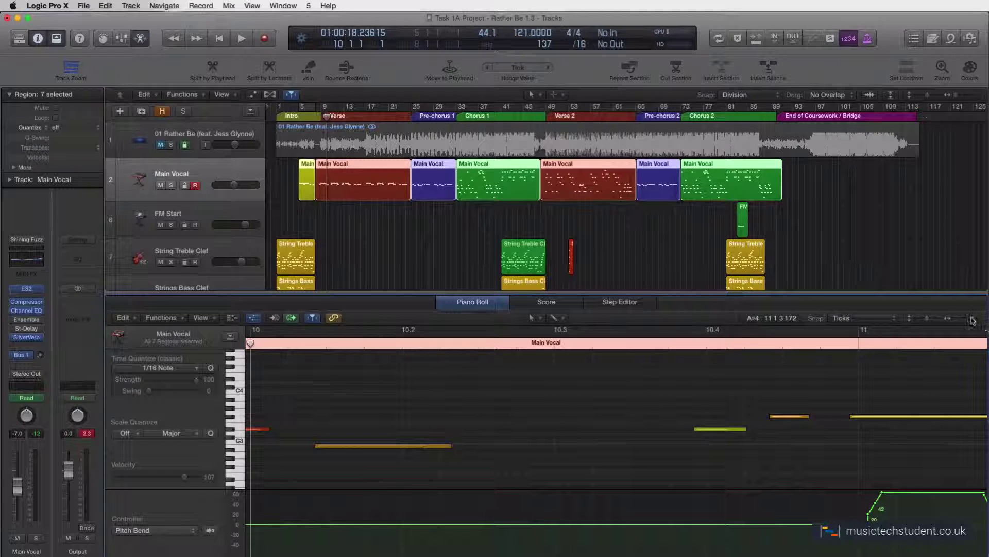
- Play the Main Vocal verse from bar 10 to hear the pitch bends, and stop around bar 14
drag(974, 320, 965, 321)
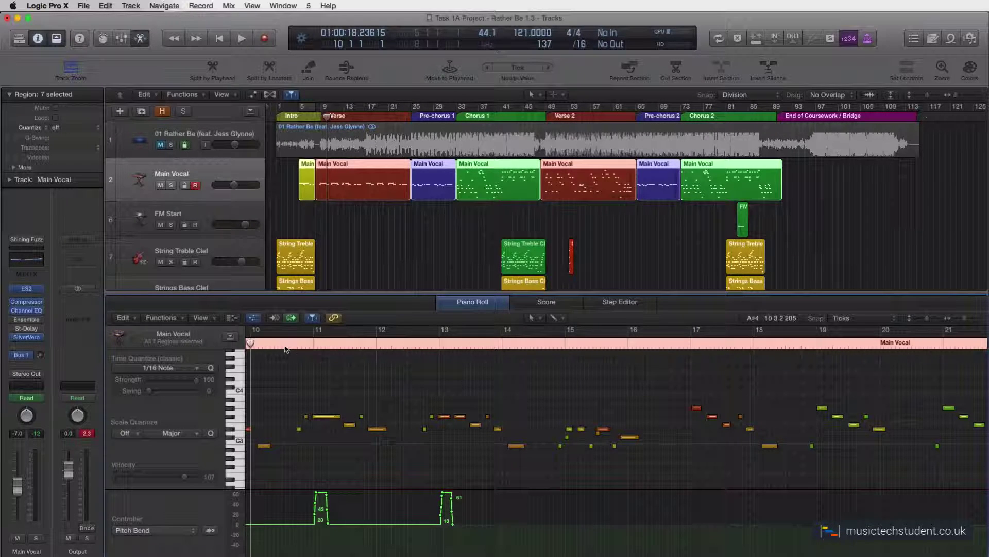
key(space)
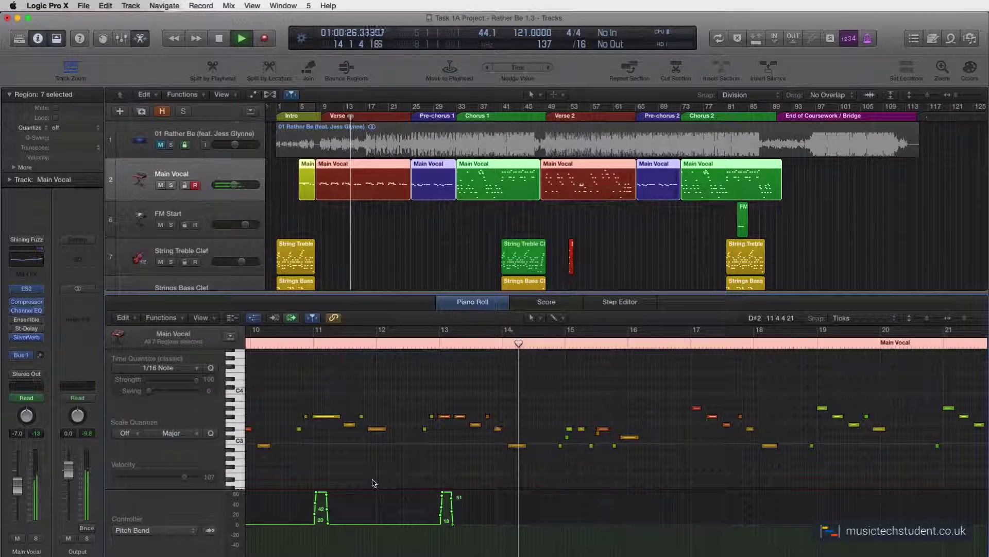
key(space)
- Place the playhead at beat 4 of bar 10 and examine the pitch bend curves around bars 11 and 13
scroll(378, 465, left, 3)
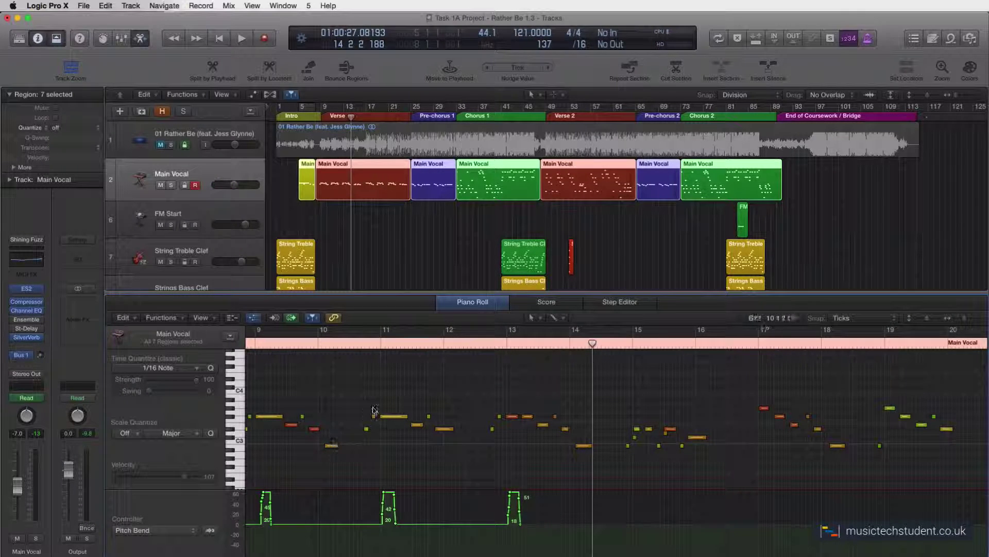
click(364, 345)
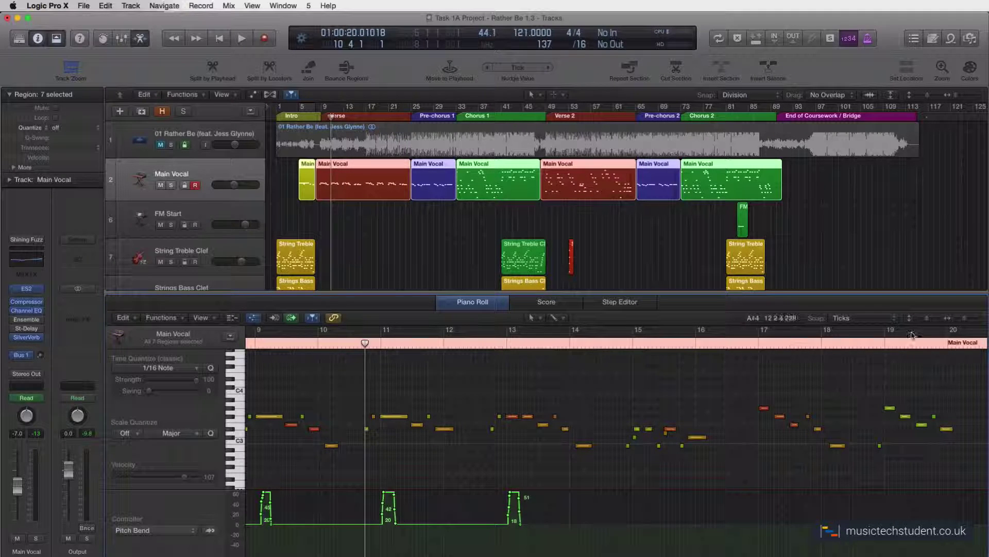
drag(965, 322, 968, 322)
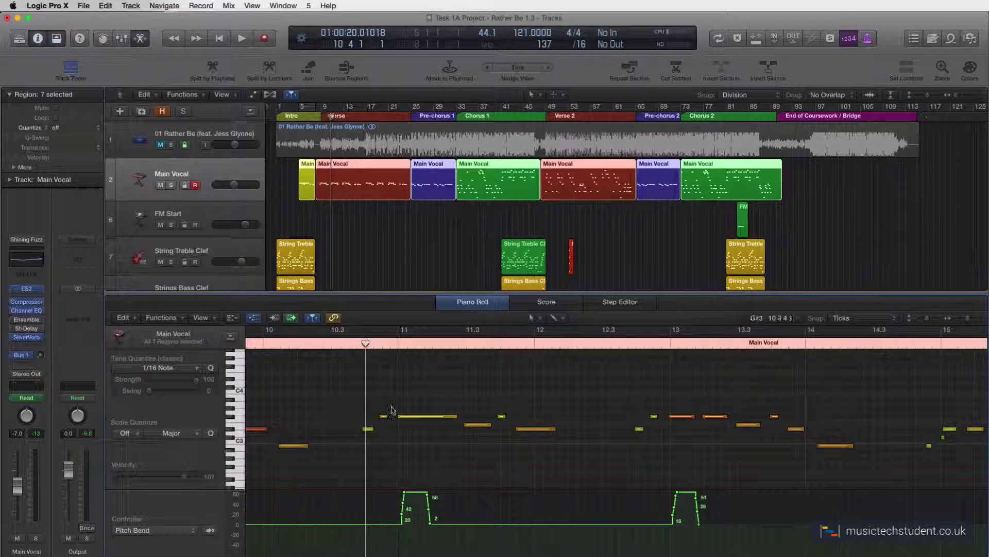
- Unmute the 01 Rather Be audio track and play it together with the Main Vocal from the start of the verse
click(160, 146)
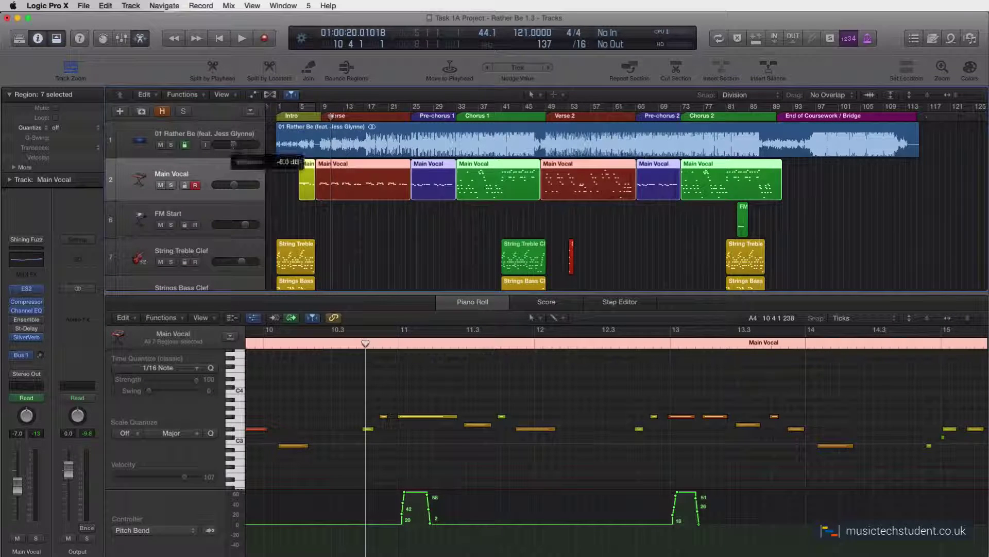
click(322, 116)
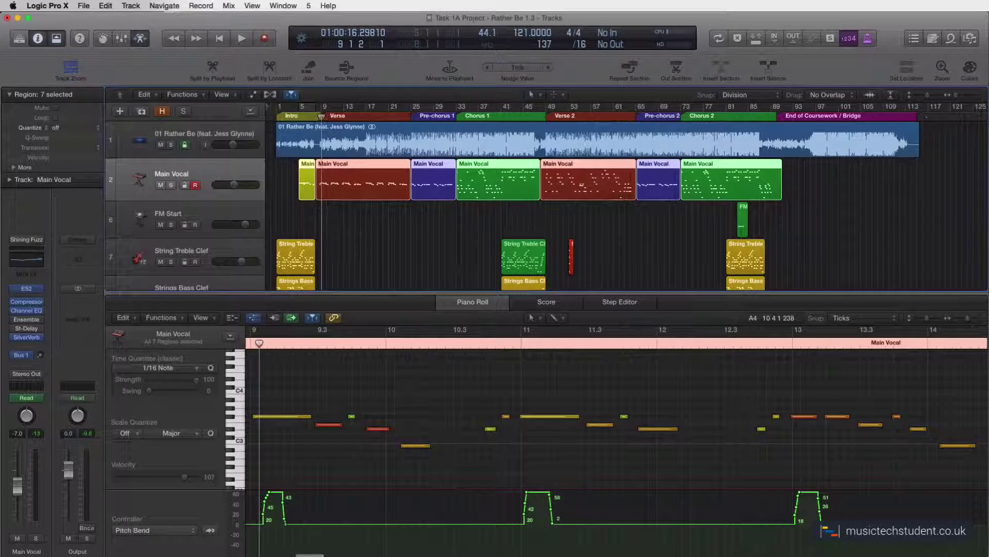
key(space)
key(space)
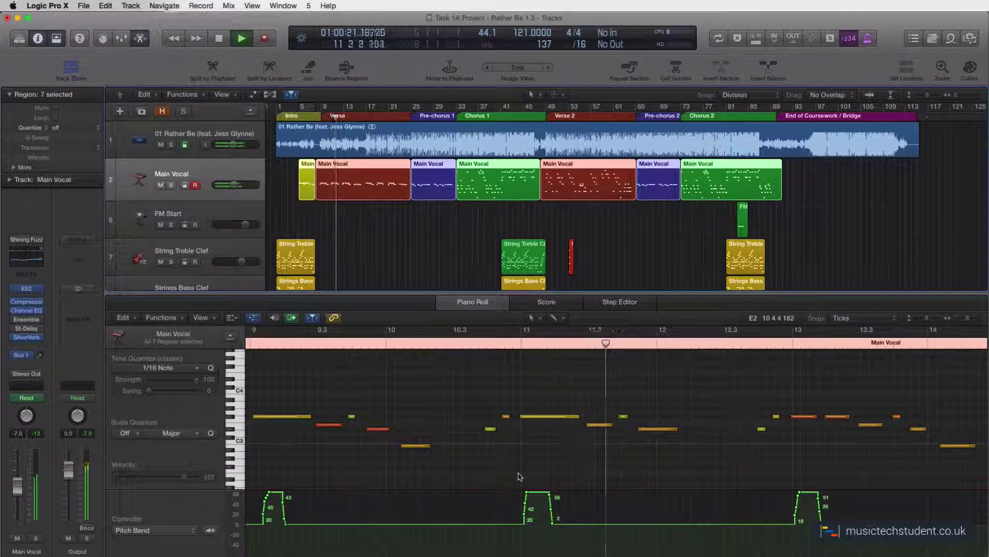
- Stop playback and slightly shorten the end of the Main Vocal note that starts just before bar 12
key(space)
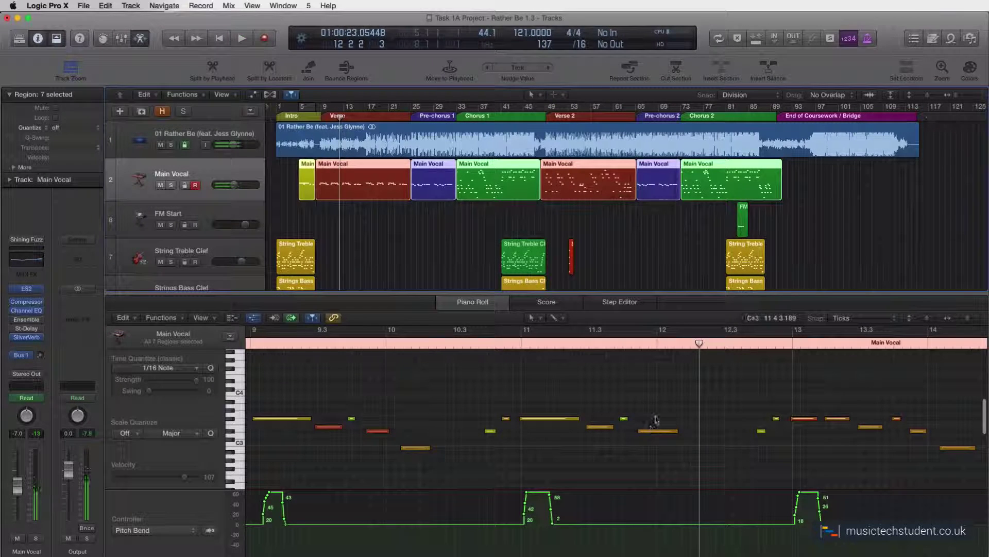
drag(676, 431, 670, 432)
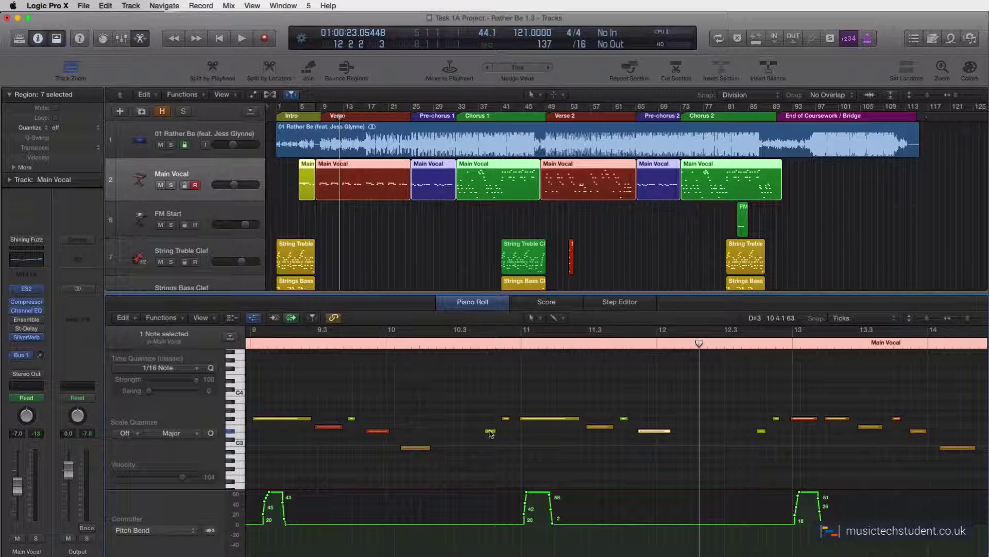
mouse_move(490, 433)
scroll(604, 456, down, 1)
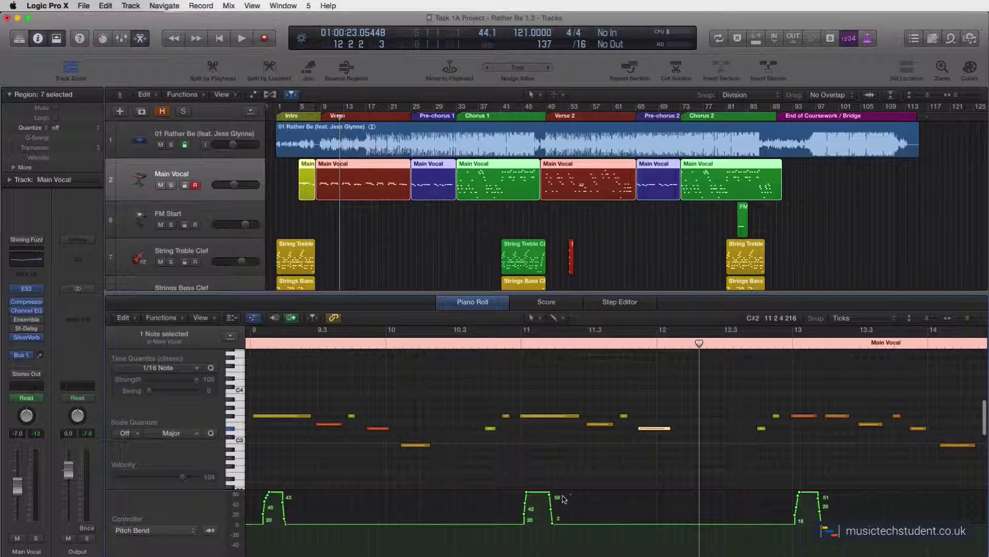
- Adjust the velocity of the short grace note shortly before bar 11 with the Velocity tool
click(540, 318)
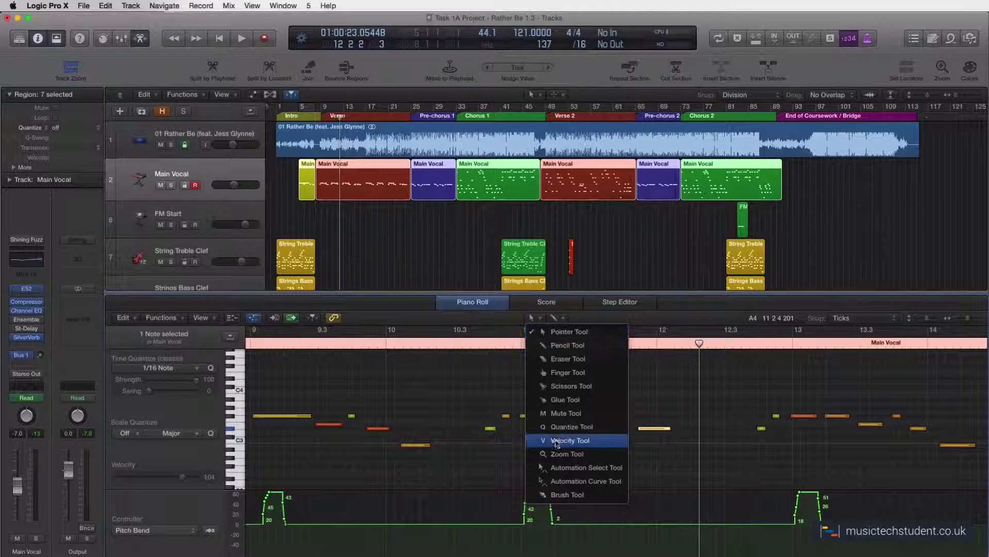
click(551, 442)
mouse_move(490, 428)
mouse_down()
mouse_move(493, 409)
mouse_move(491, 433)
mouse_up()
- Try drawing a smooth pitch bend curve peaking at about 40 around bar 12 with the Pencil tool, and undo it
click(539, 319)
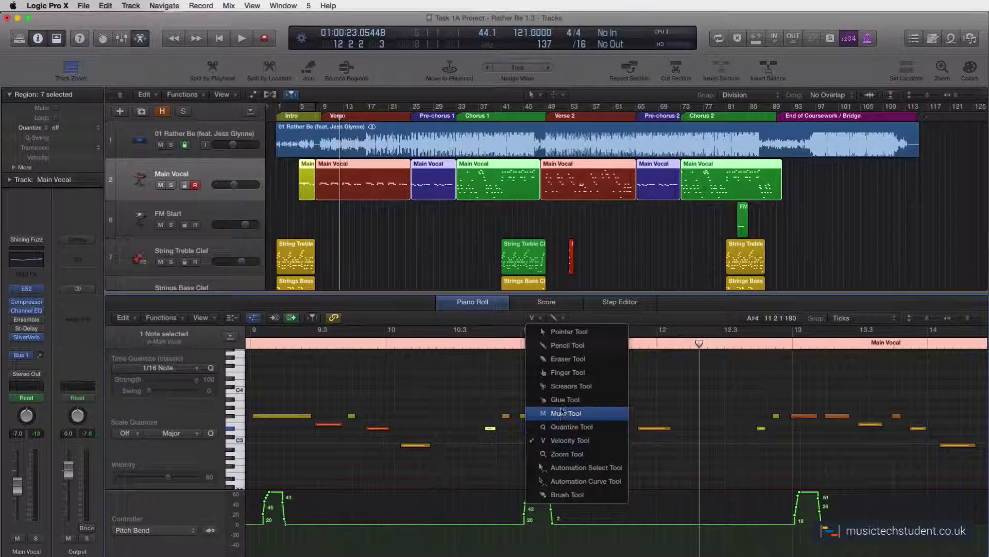
click(567, 331)
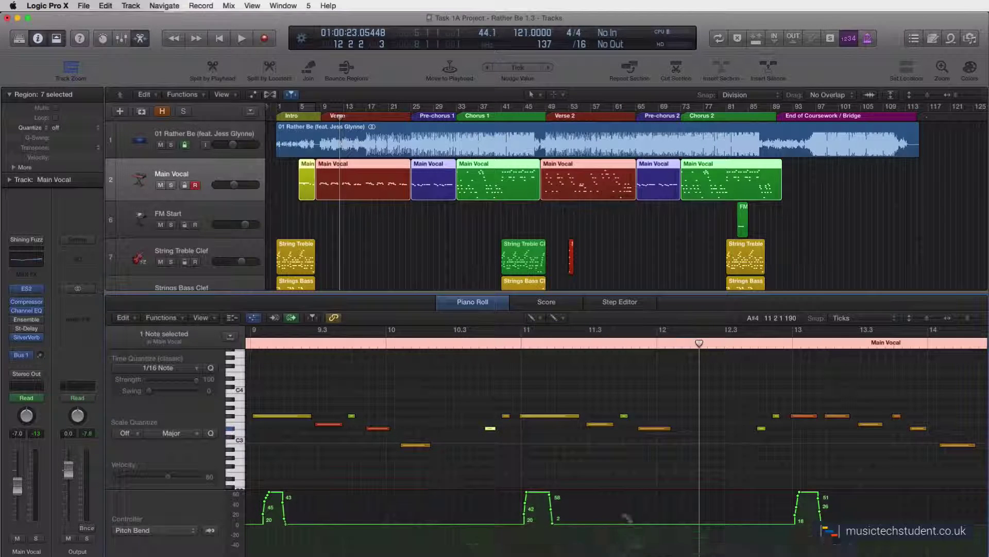
mouse_move(626, 521)
mouse_down()
mouse_move(665, 504)
mouse_move(691, 525)
mouse_up()
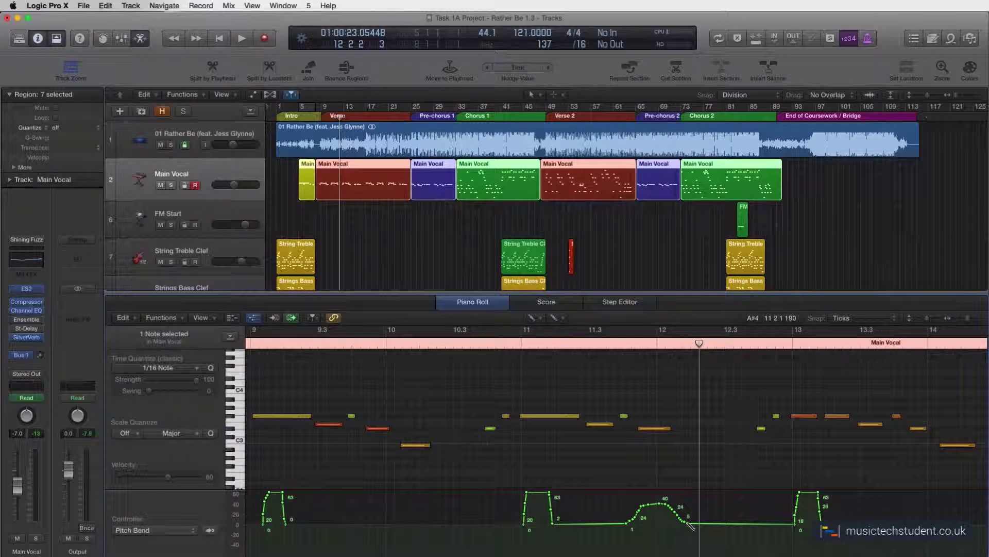
key(super+z)
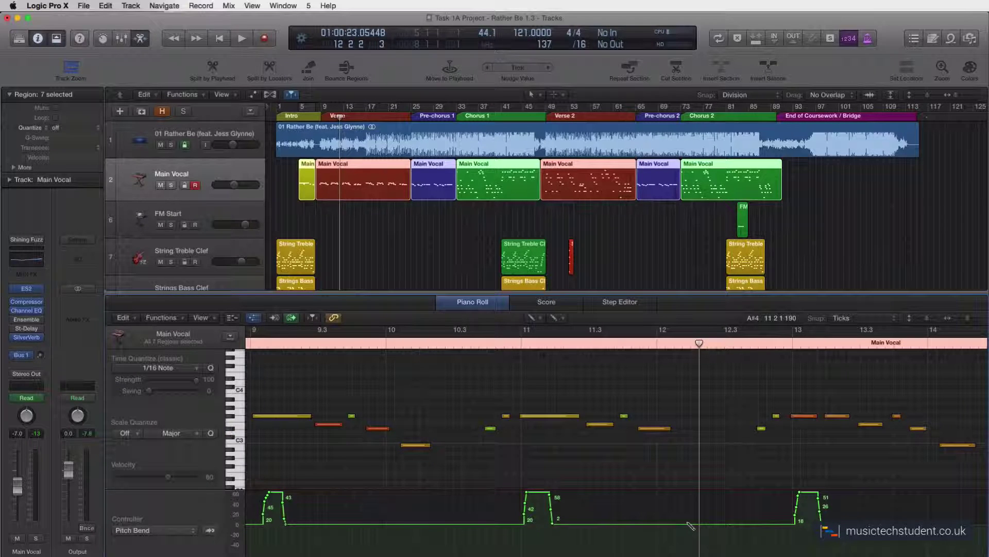
- Show Modulation as the Piano Roll's controller data and move the playhead to bar 49 at the start of Verse 2
click(164, 532)
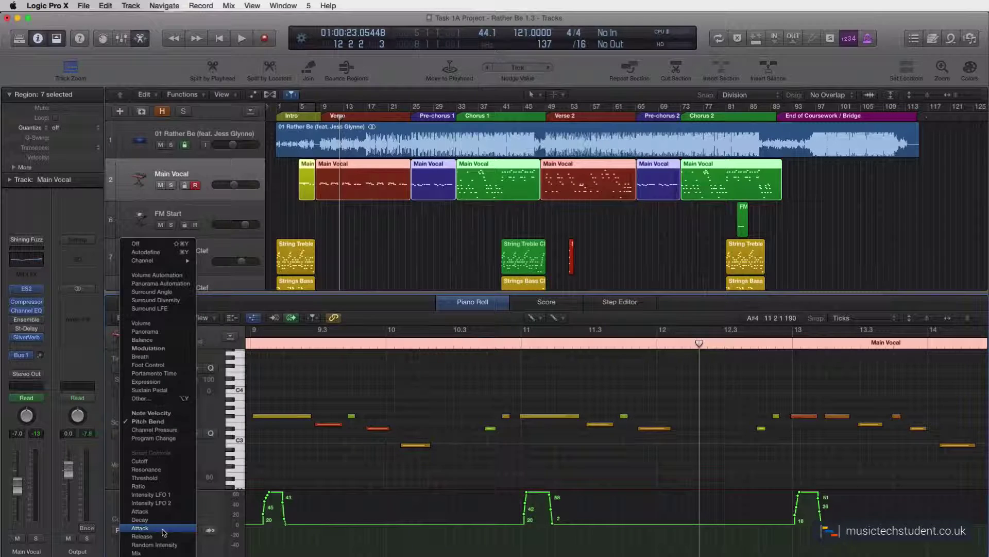
click(149, 347)
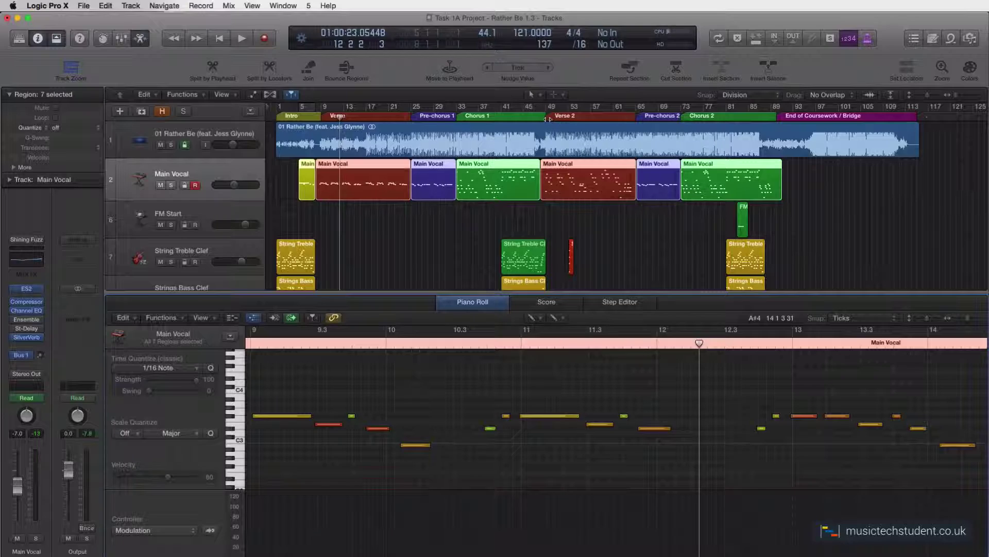
click(548, 119)
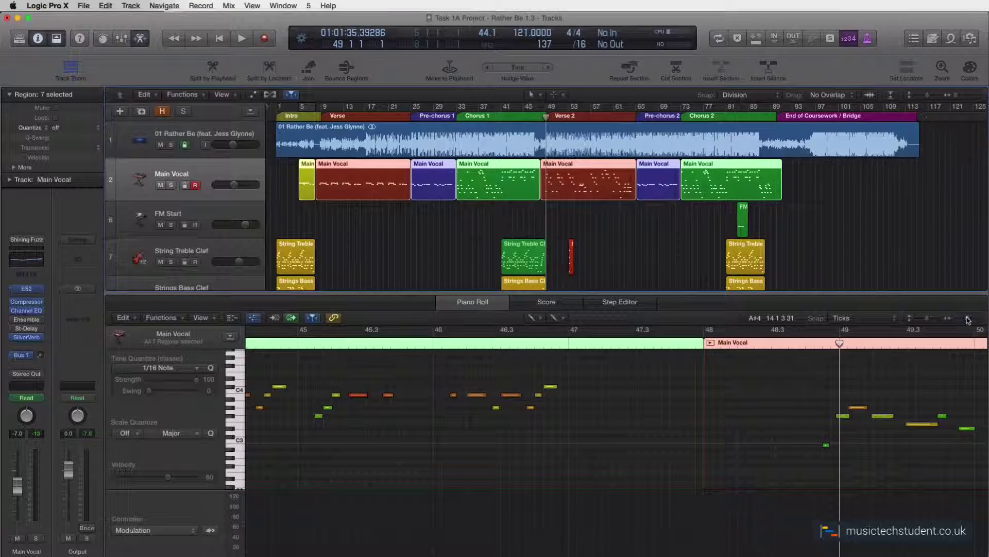
- Place the playhead at bar 51 and examine the Main Vocal's modulation curves across Verse 2, from bar 48 to bar 65
key(z)
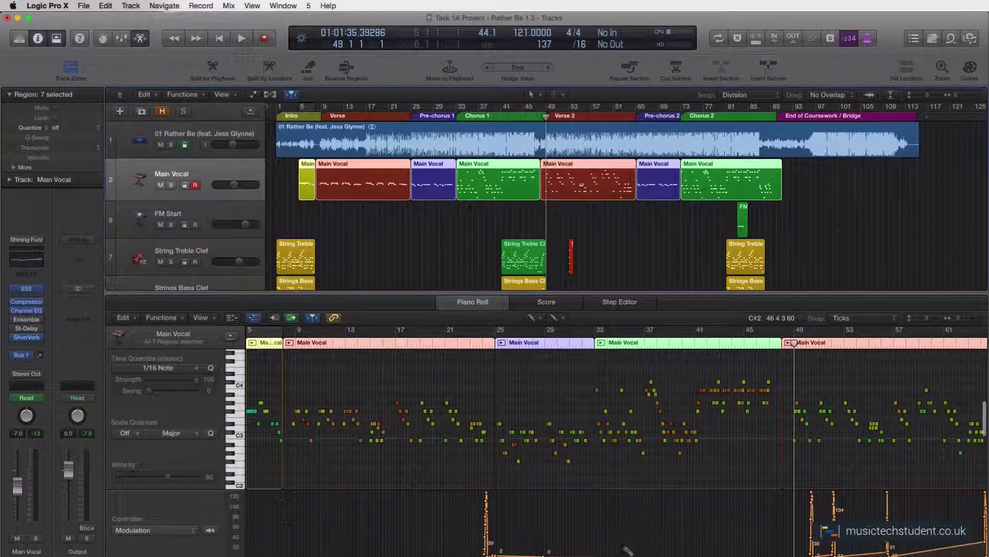
click(819, 343)
click(965, 318)
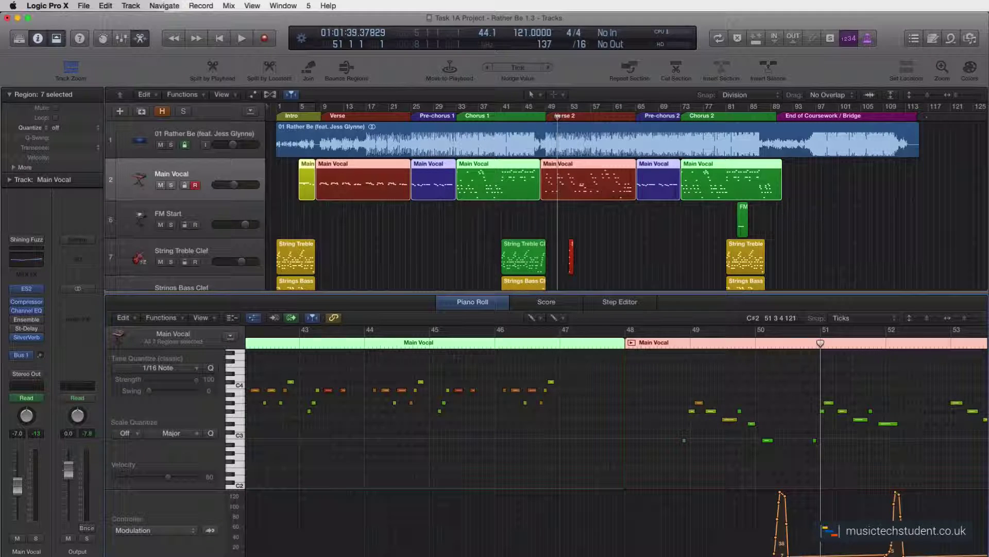
scroll(616, 418, right, 10)
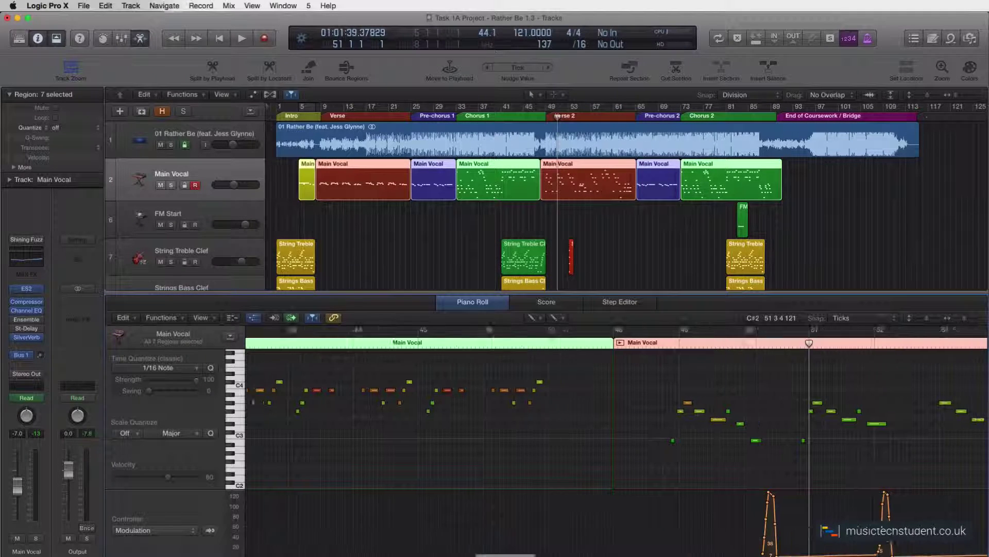
scroll(670, 529, right, 5)
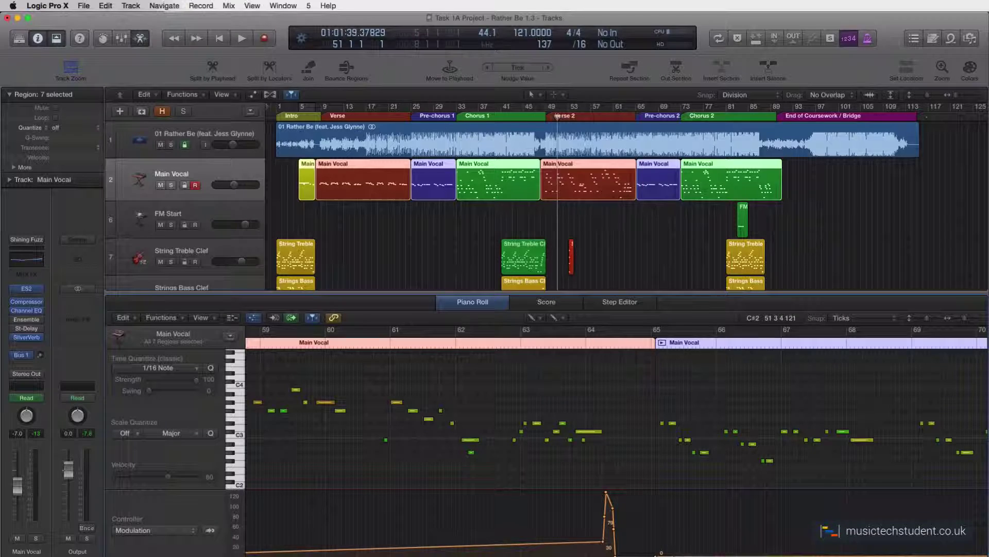
scroll(501, 495, left, 5)
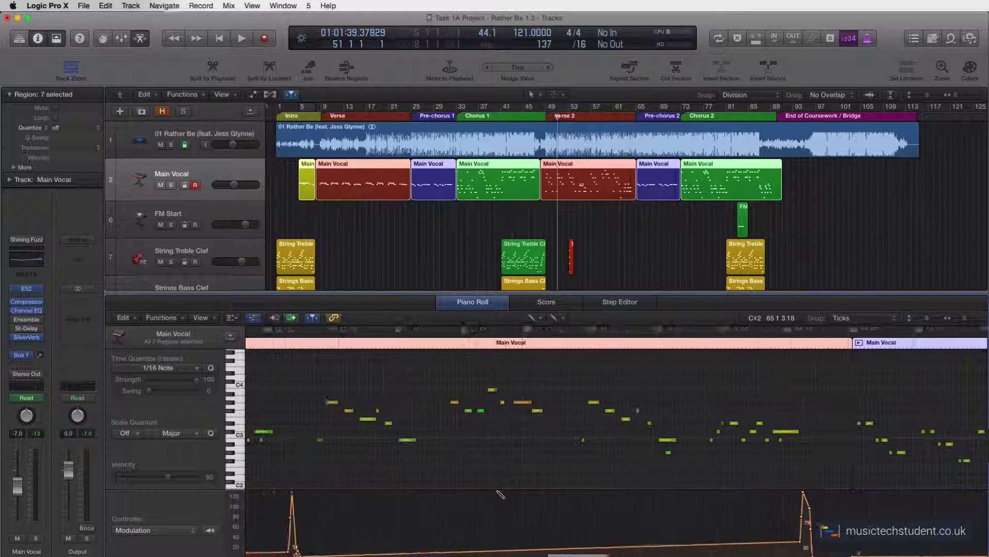
scroll(501, 494, left, 8)
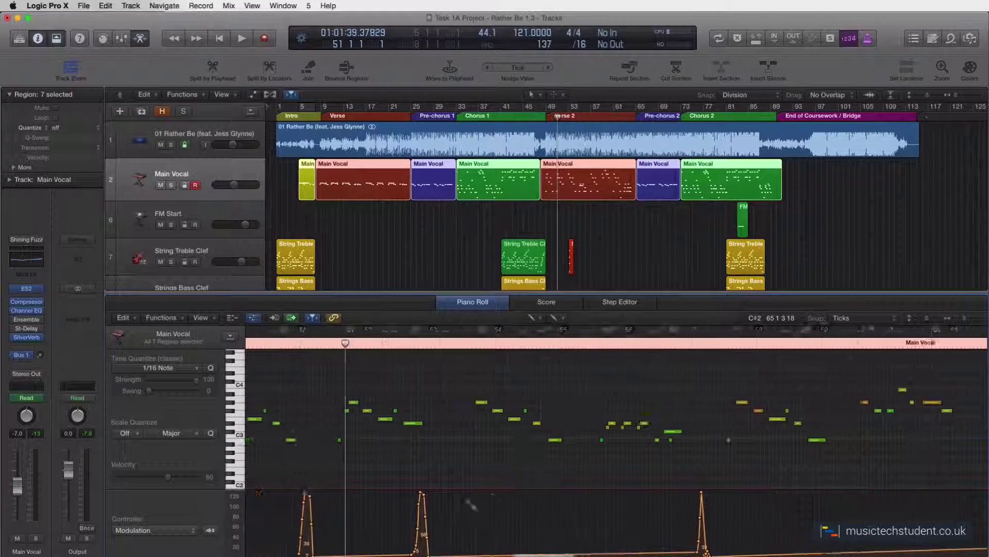
scroll(470, 504, left, 6)
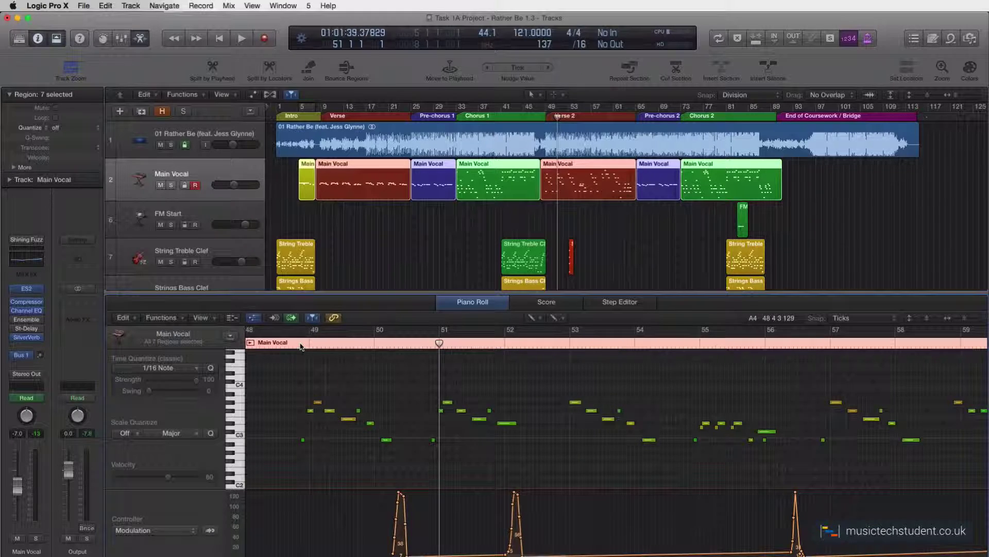
- Play Verse 2 from just before bar 49 to bar 53, and from just before bar 55 to about bar 57, to hear the modulation
click(301, 345)
key(space)
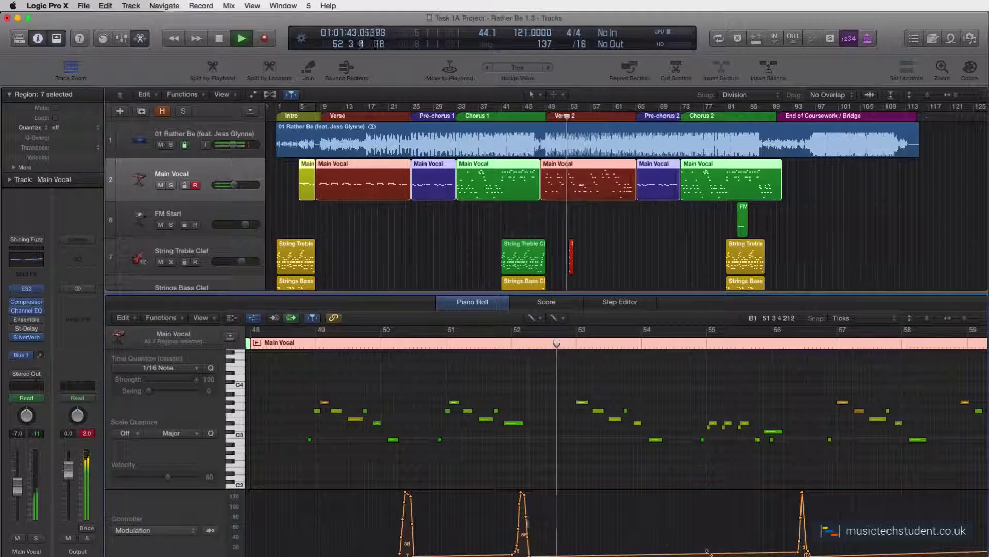
key(space)
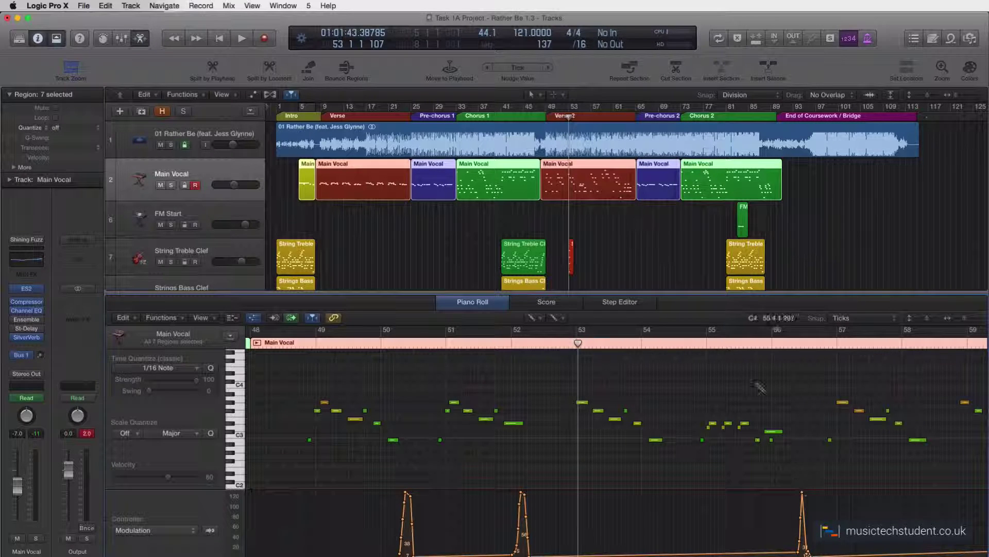
click(702, 345)
key(space)
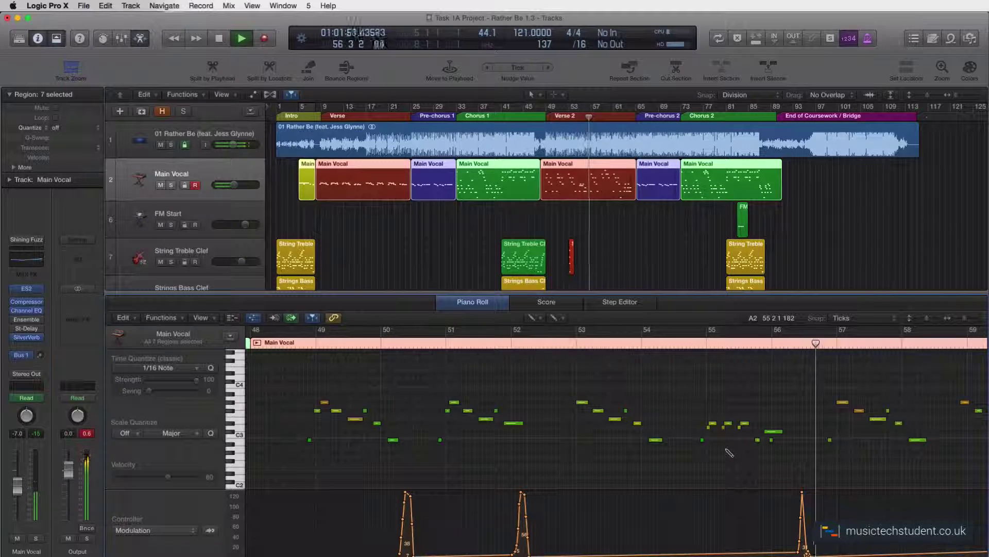
key(space)
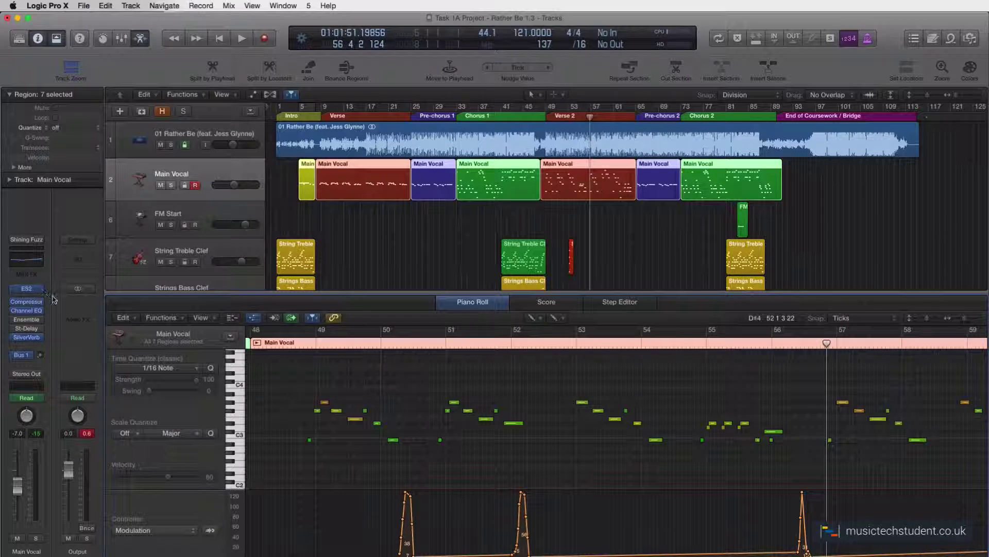
- Open the Main Vocal track's ES2 synth and look through its Synth Leads presets, keeping Smart Boy
mouse_move(34, 295)
click(25, 288)
drag(471, 61, 482, 95)
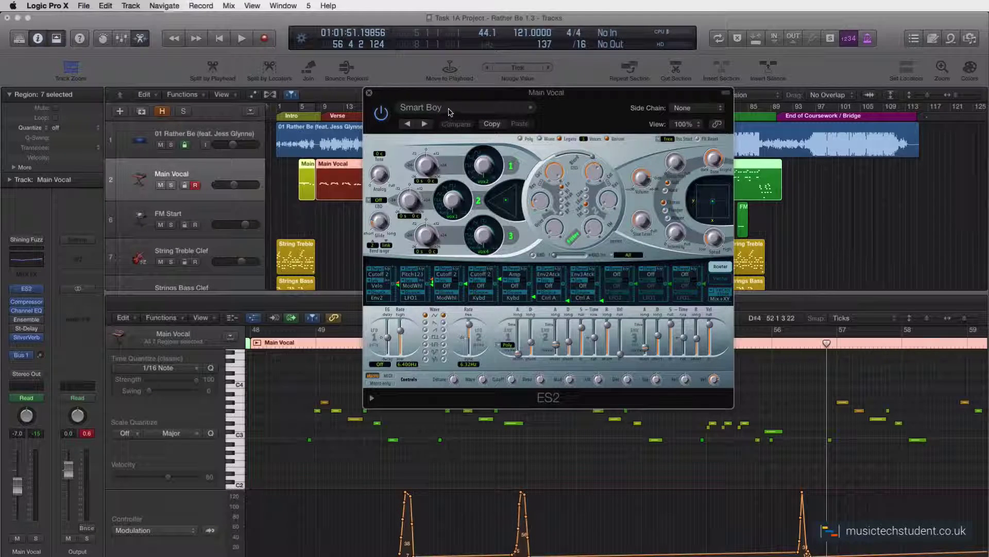
click(529, 109)
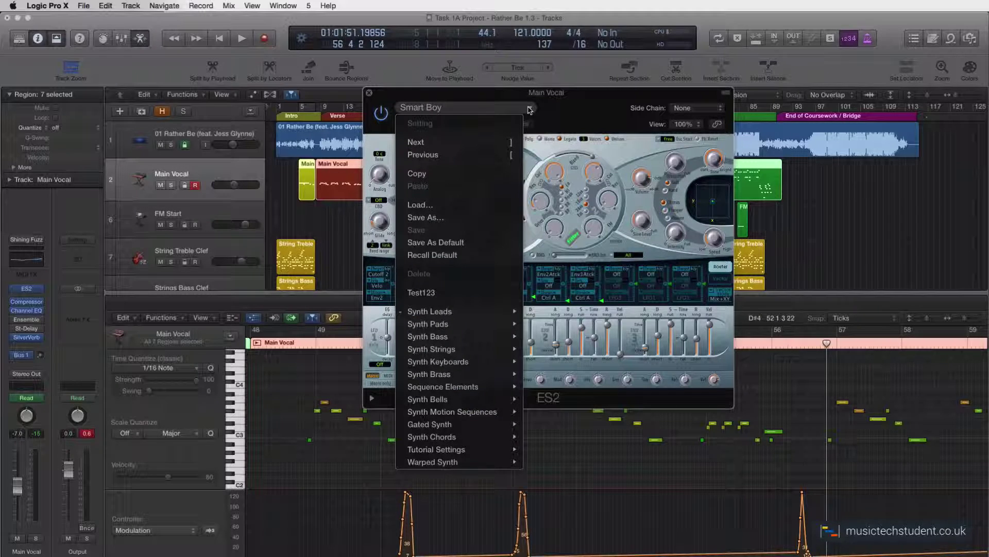
mouse_move(482, 314)
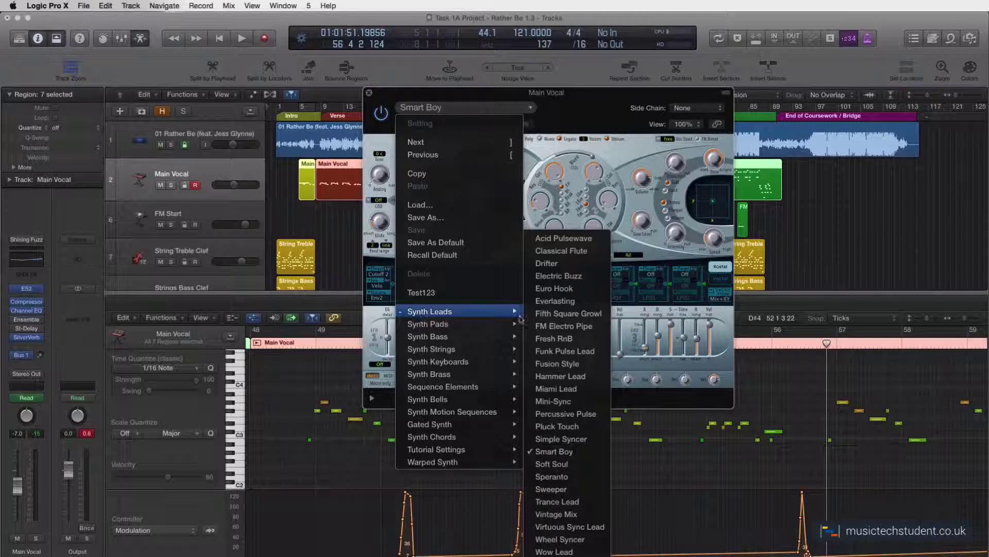
key(Escape)
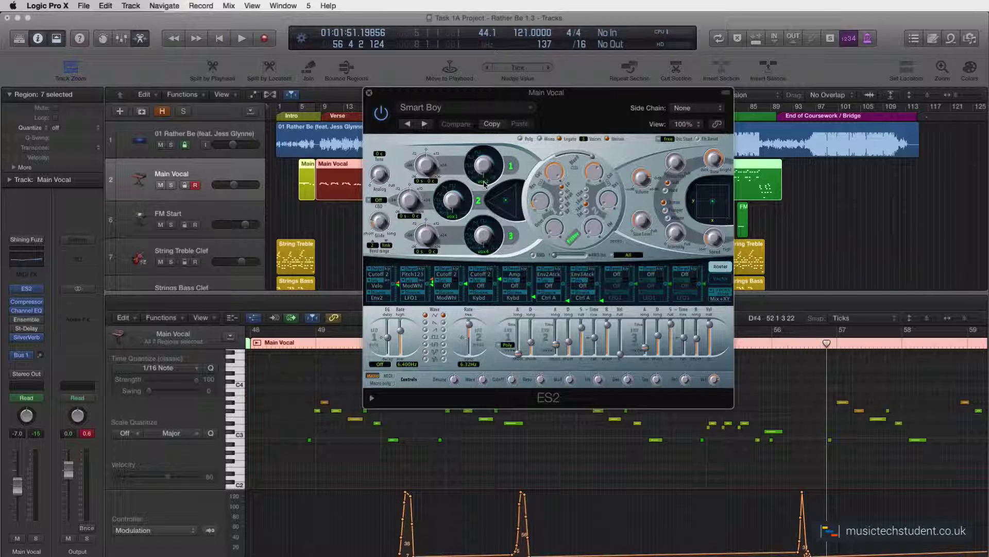
- View the waveform choices for ES2's oscillator 1 without changing it, and close the synth window
right_click(484, 183)
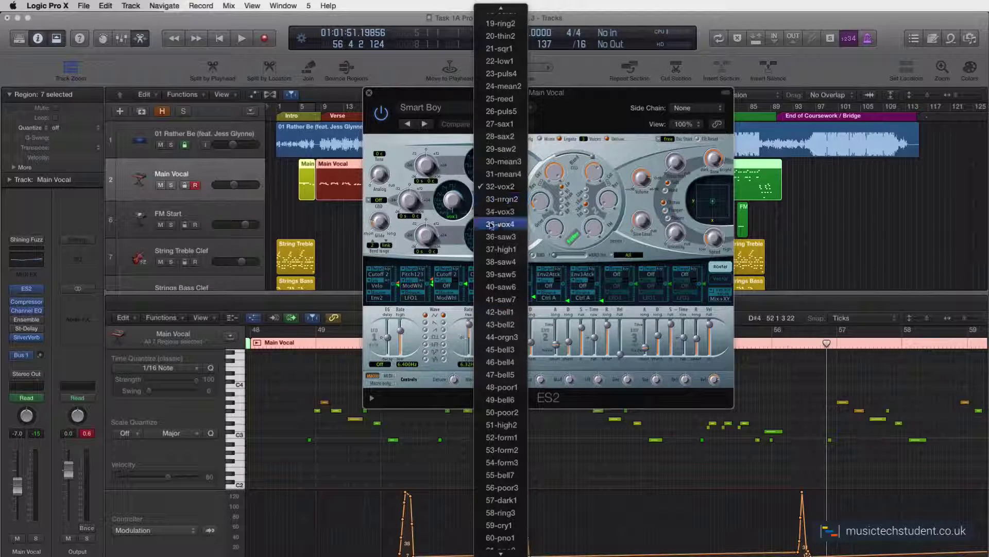
click(579, 111)
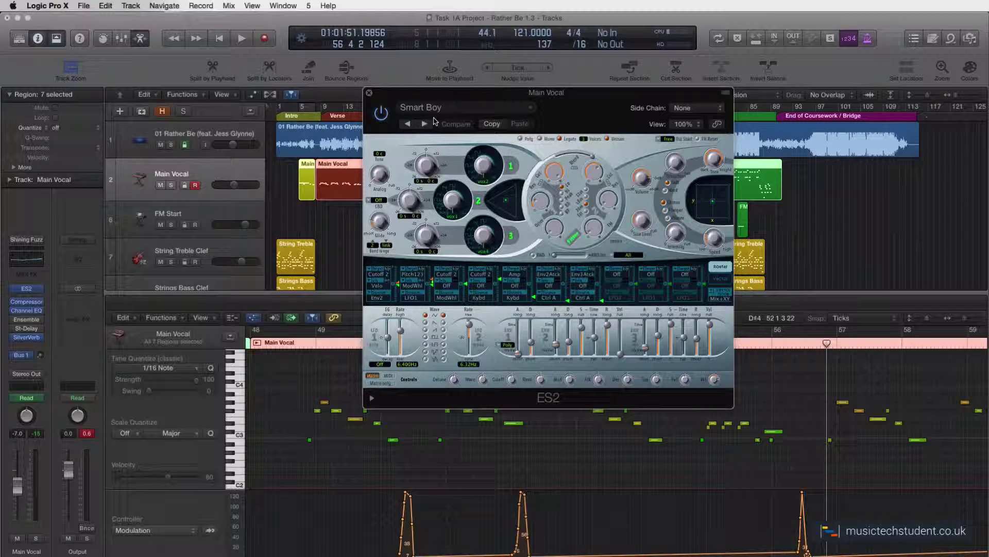
click(369, 93)
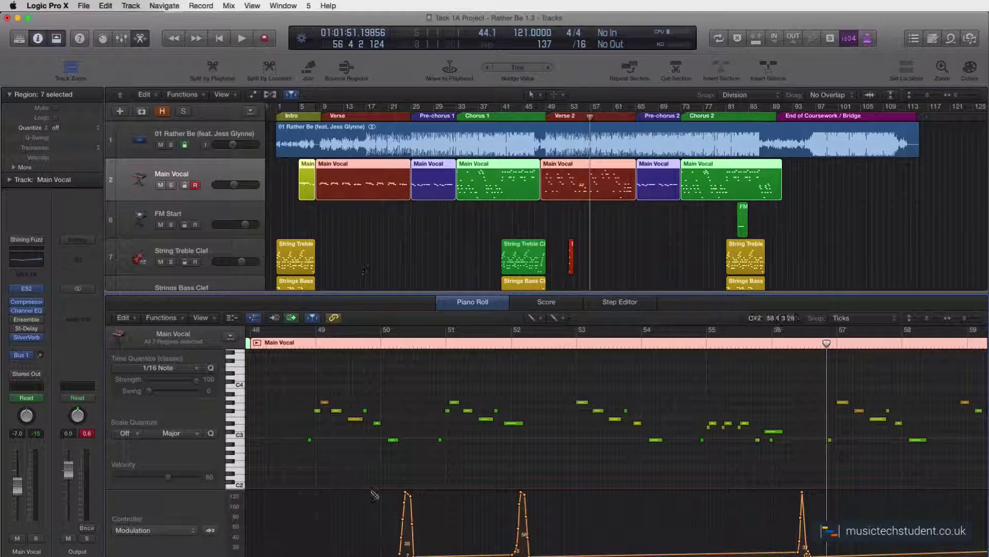
- Show Pitch Bend as the controller data and play the Main Vocal with the original recording from bar 8
click(155, 531)
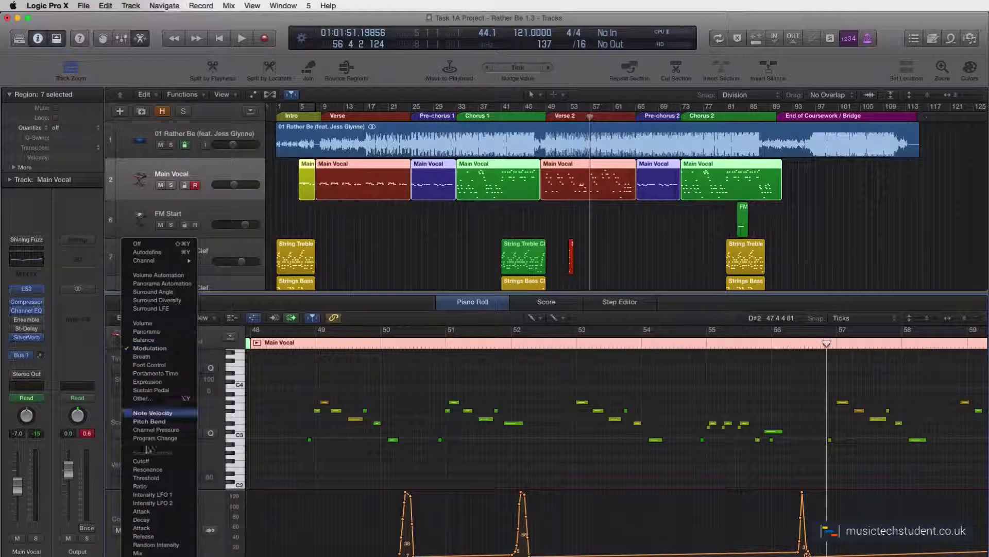
click(149, 421)
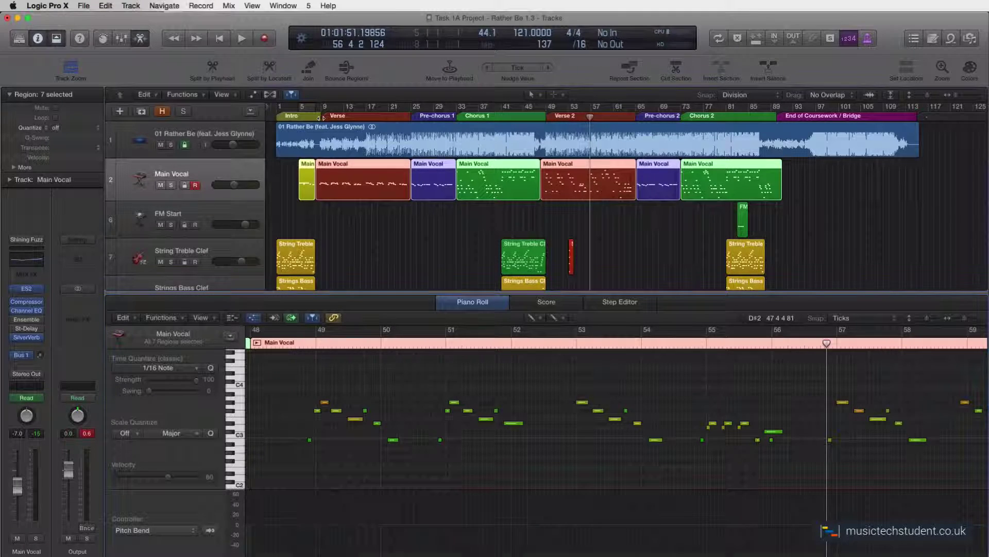
click(317, 117)
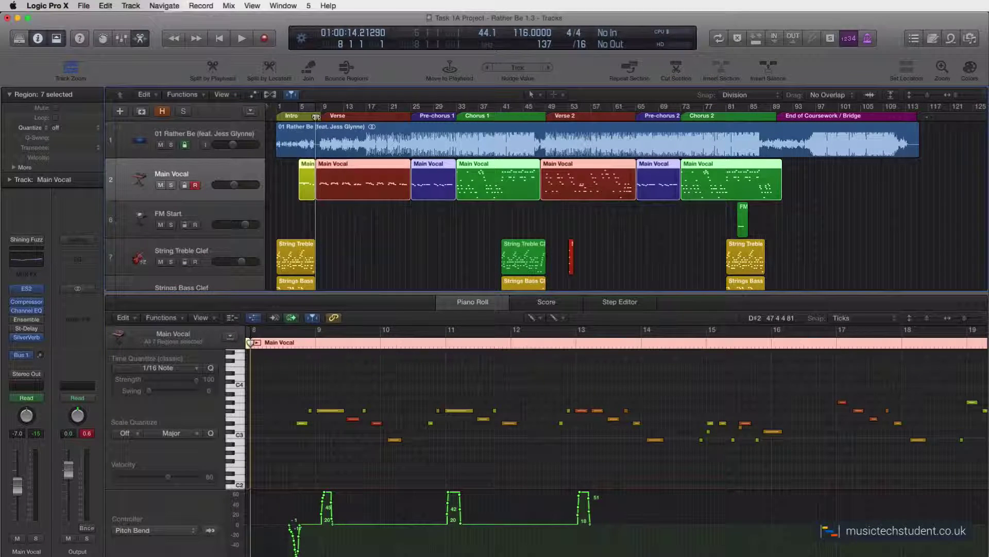
key(space)
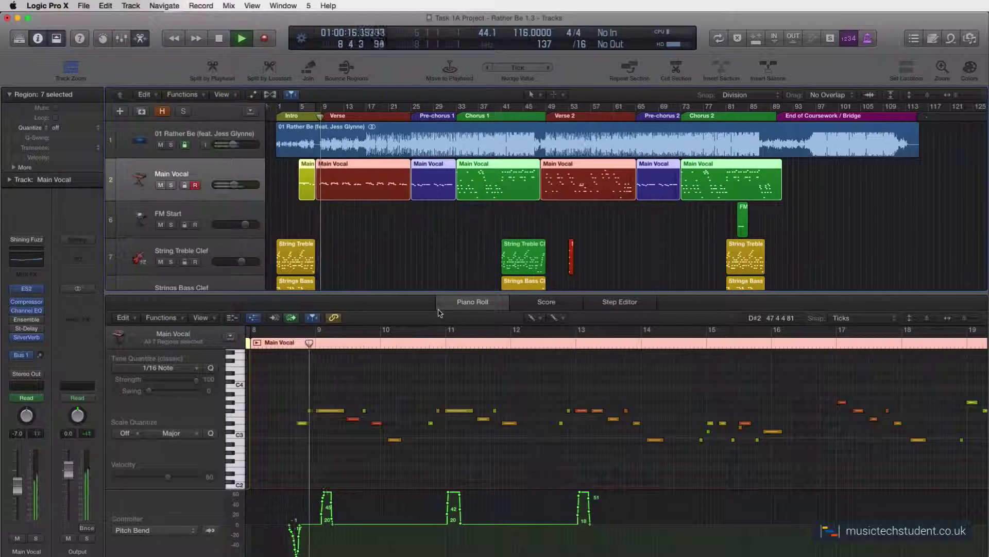
- Mute the 01 Rather Be audio track during playback and stop near the end of bar 20
click(160, 145)
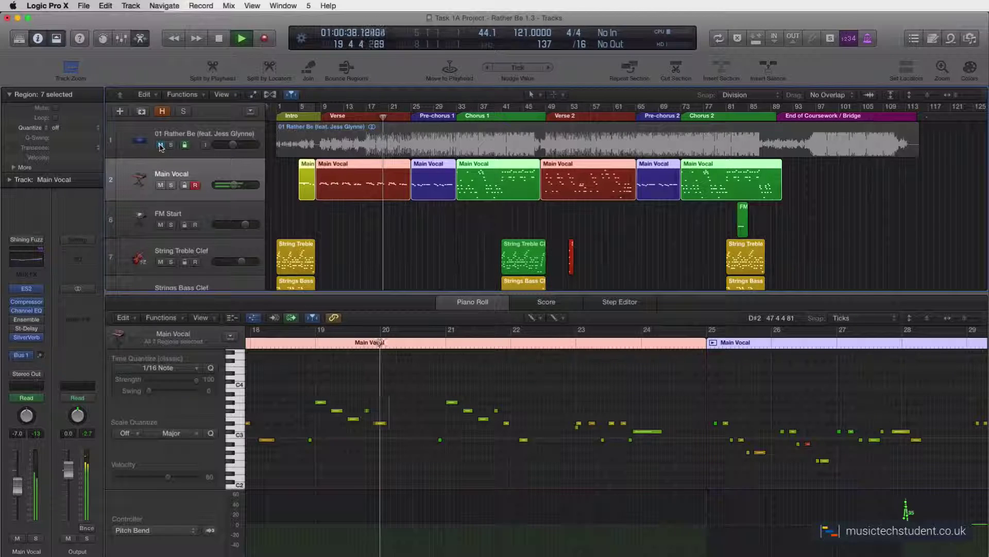
key(space)
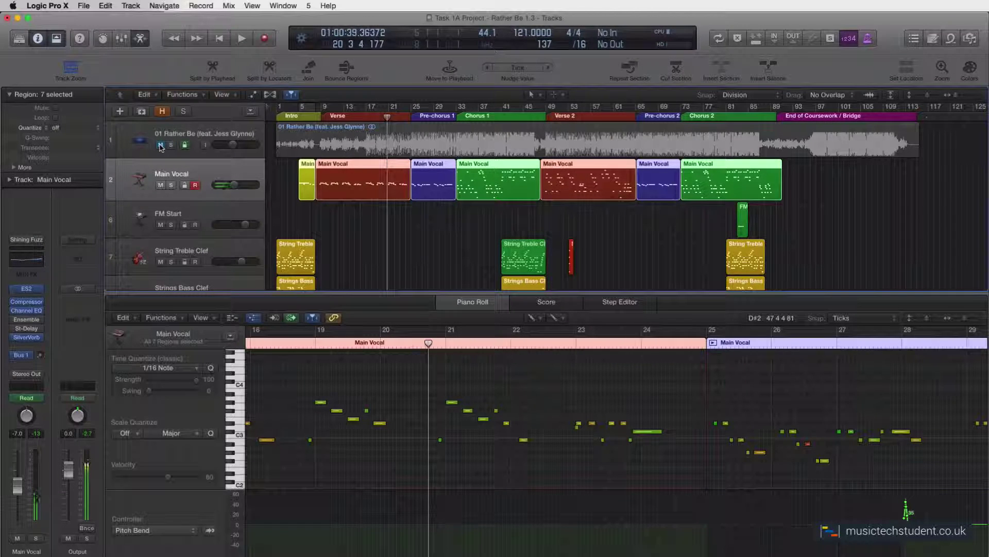